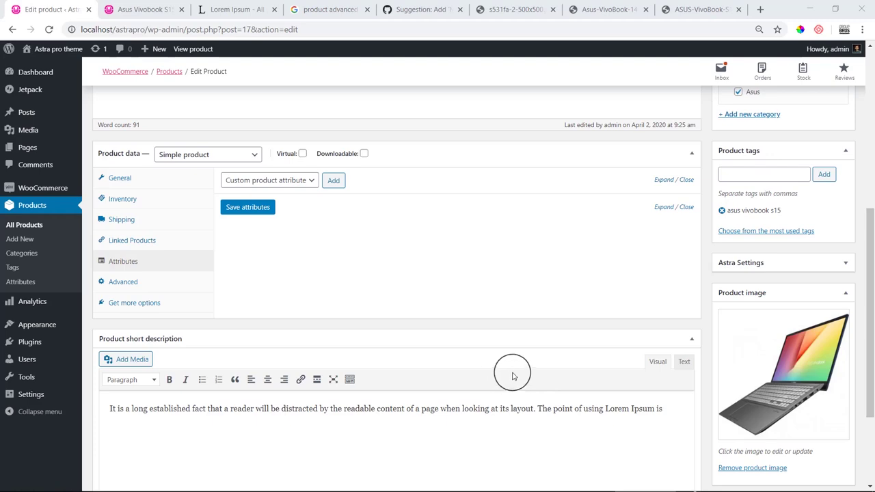
# - Change the Asus Vivobook S15 product type to Variable product
pyautogui.scroll(5, 511, 371)
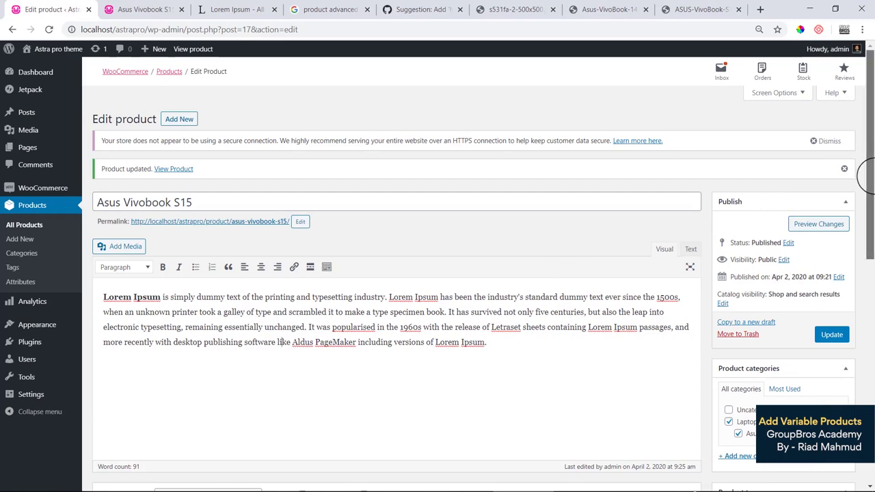
pyautogui.moveTo(866, 176); pyautogui.dragTo(865, 302)
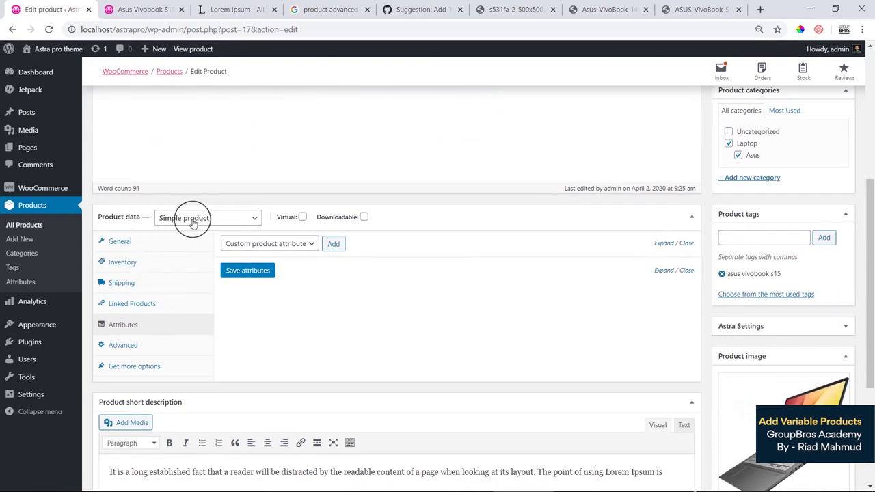
pyautogui.click(232, 218)
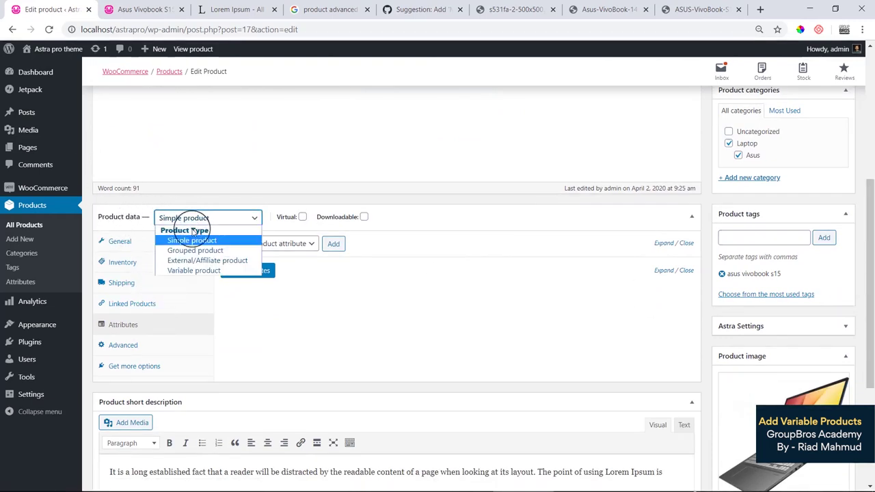
pyautogui.click(184, 271)
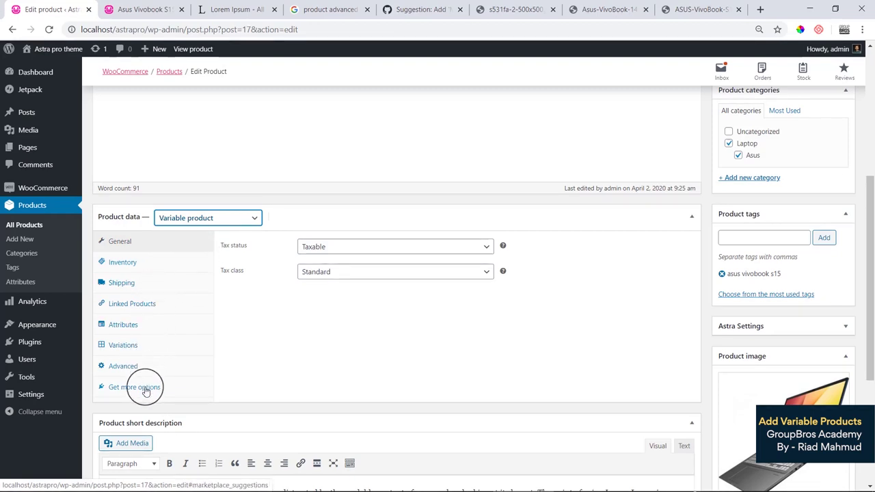
# - Add a custom product attribute named Ram to the product
pyautogui.click(141, 265)
pyautogui.click(145, 280)
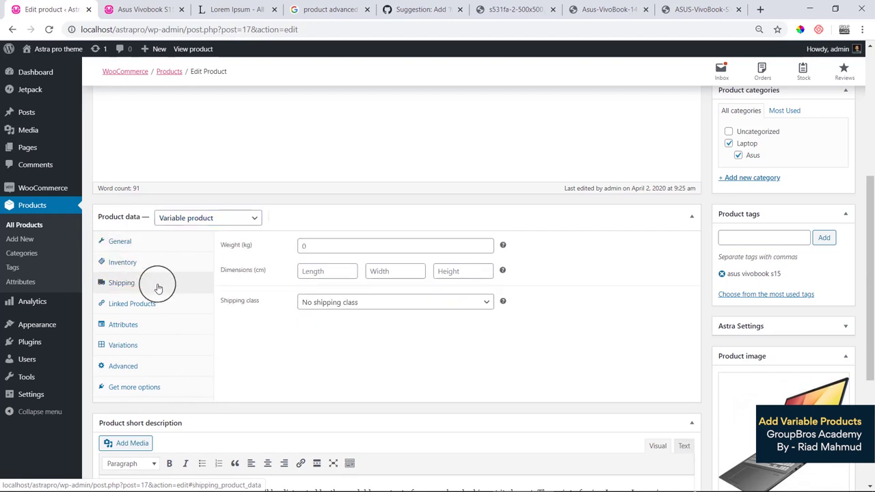
pyautogui.click(156, 330)
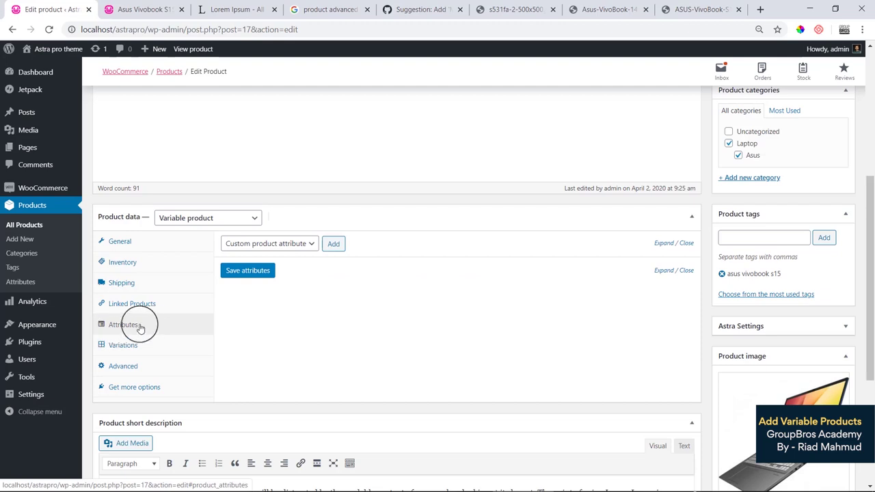
pyautogui.click(311, 245)
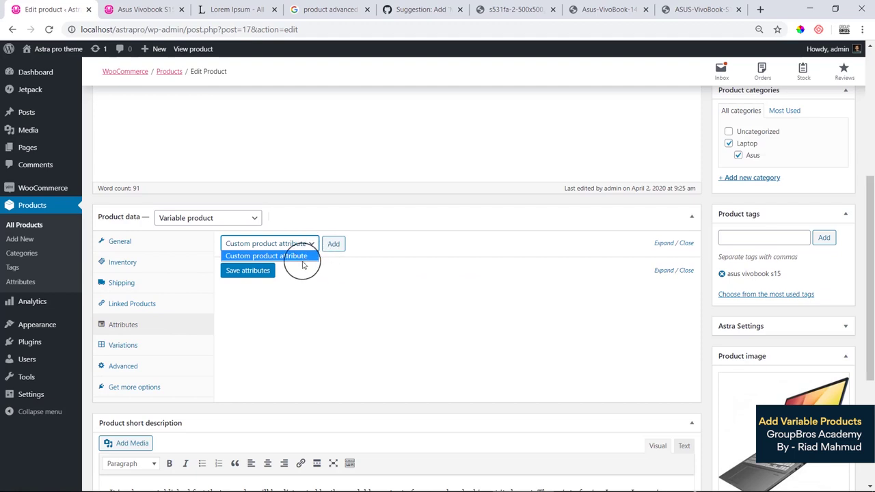
pyautogui.click(302, 257)
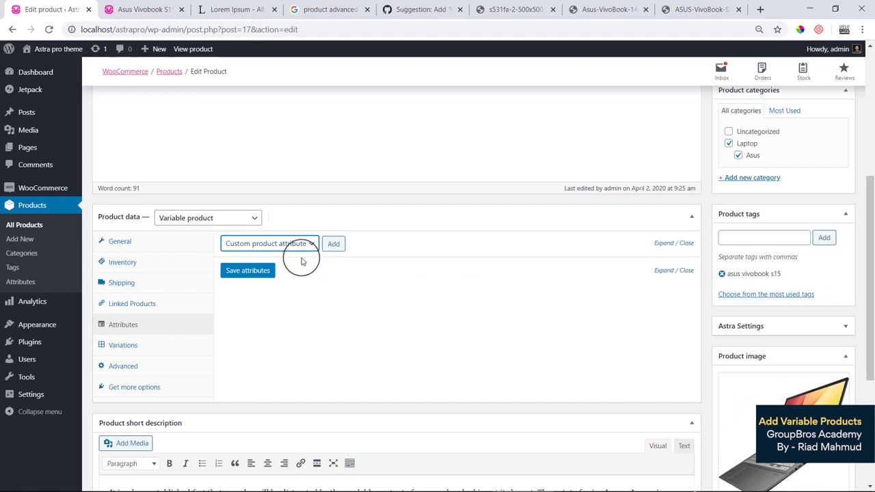
pyautogui.click(335, 250)
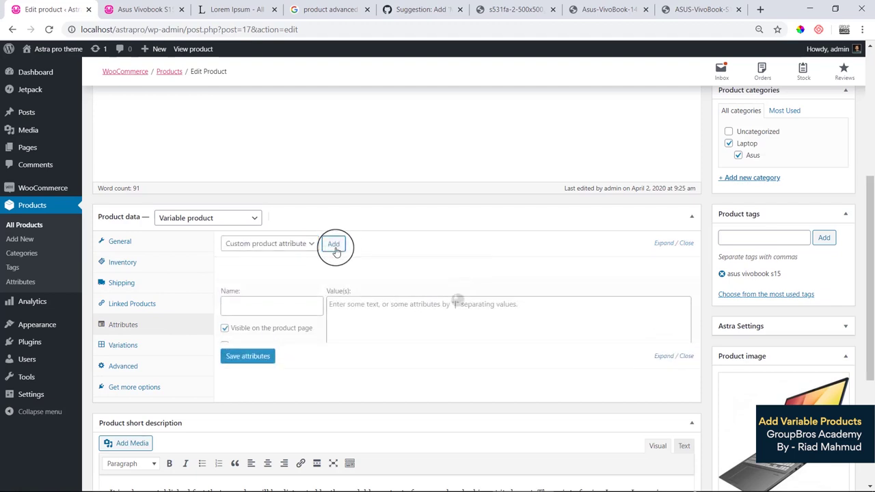
pyautogui.click(252, 302)
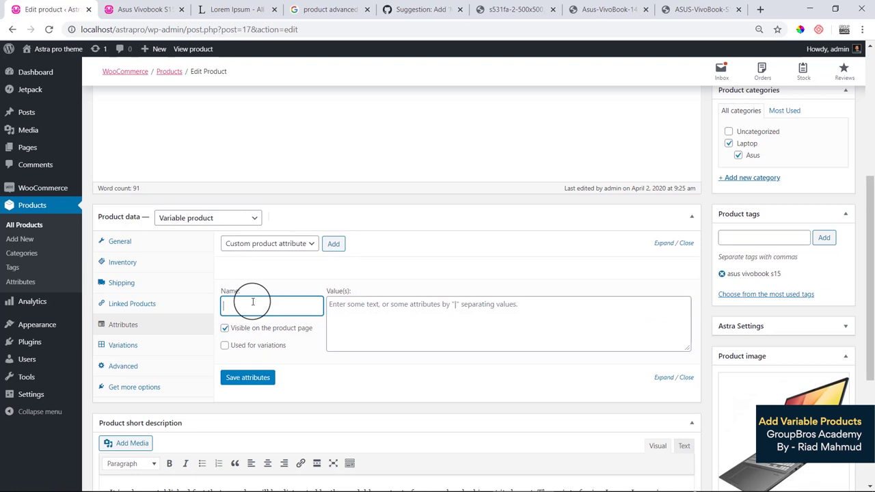
pyautogui.write('Ram')
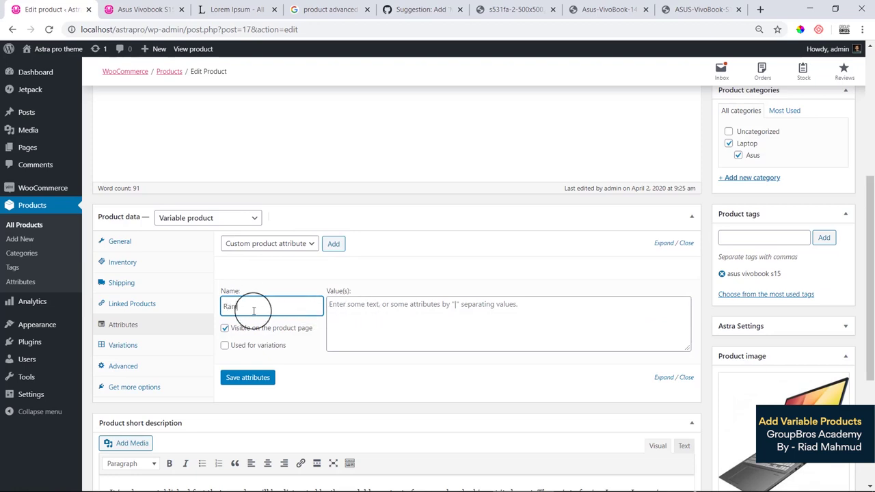
pyautogui.moveTo(253, 306); pyautogui.dragTo(217, 311)
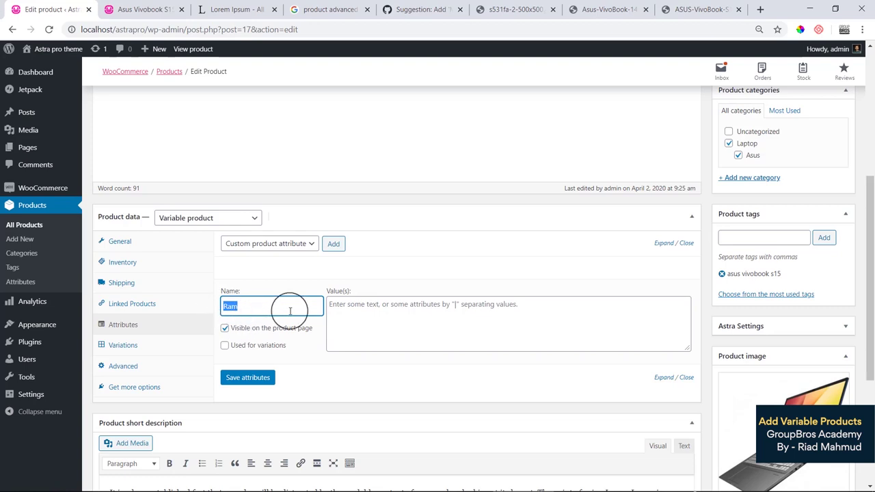
# - Give the Ram attribute the values 4GB | 8GB | 16GB, enable it for variations and save it
pyautogui.click(351, 309)
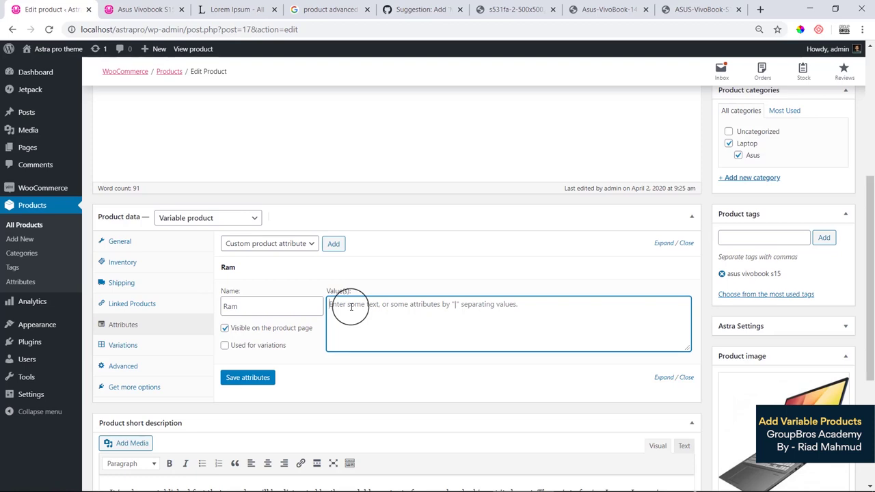
pyautogui.write('4')
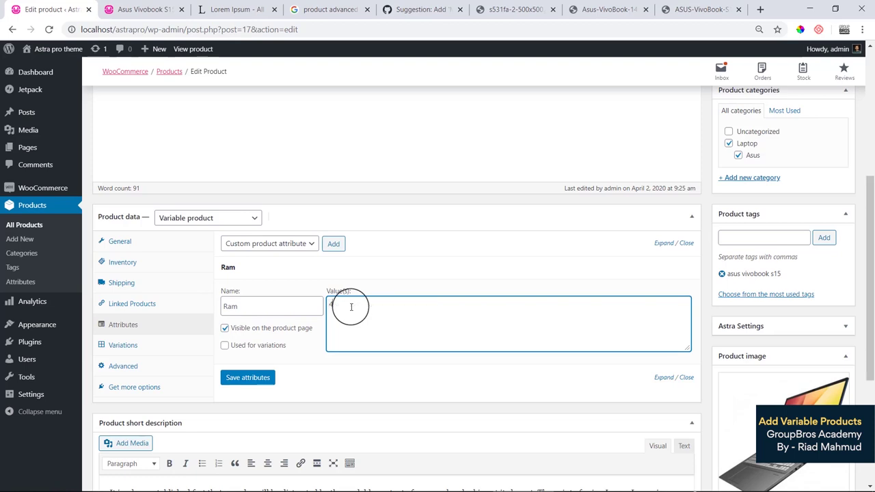
pyautogui.write('GB |')
pyautogui.write('8GB | 16GB')
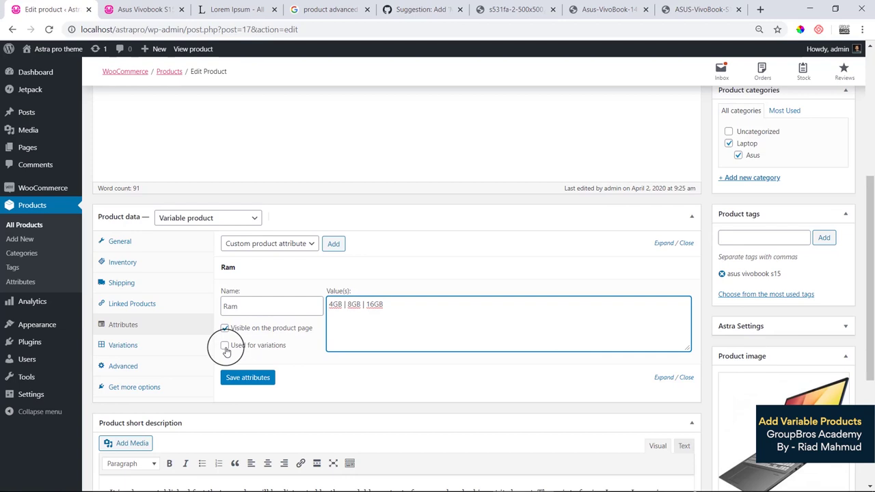
pyautogui.click(226, 347)
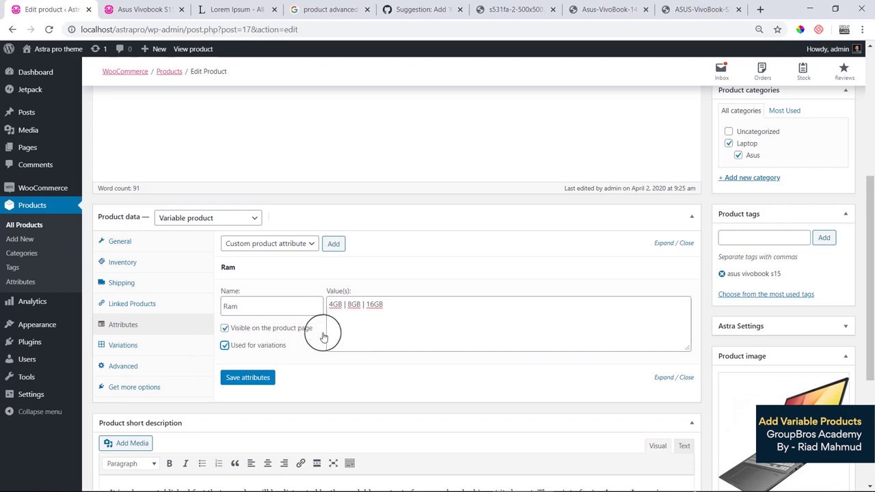
pyautogui.click(248, 377)
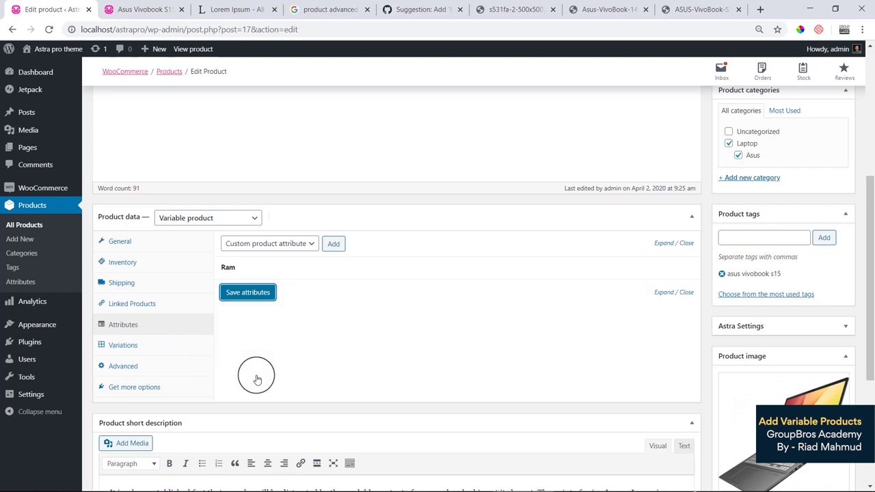
# - Add and save a second custom attribute named Color, with values Black | White | Silver, used for variations
pyautogui.click(335, 244)
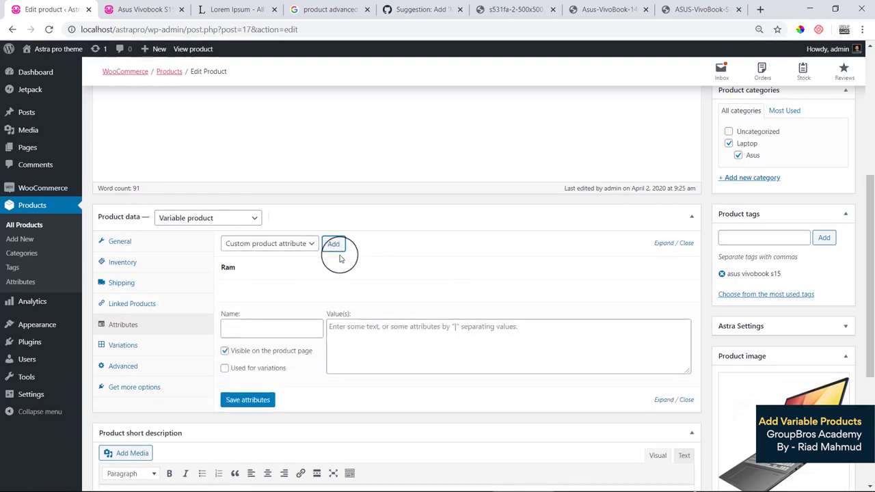
pyautogui.click(268, 327)
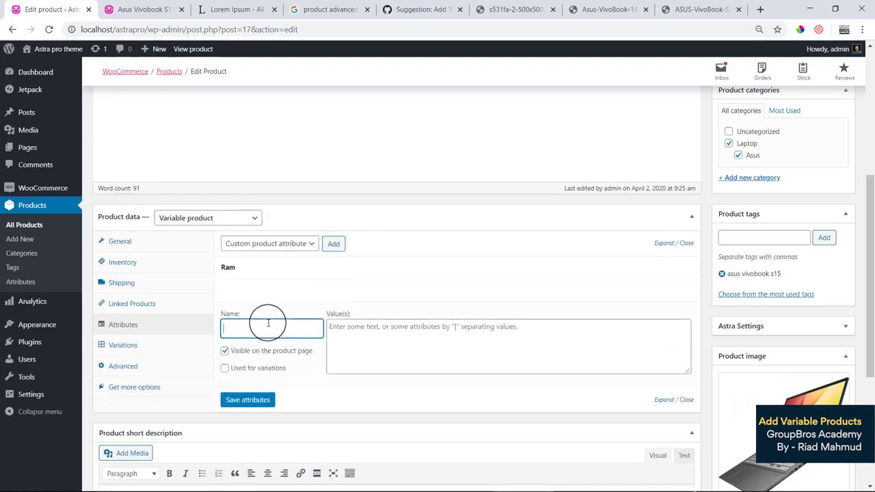
pyautogui.write('Color')
pyautogui.press('Tab')
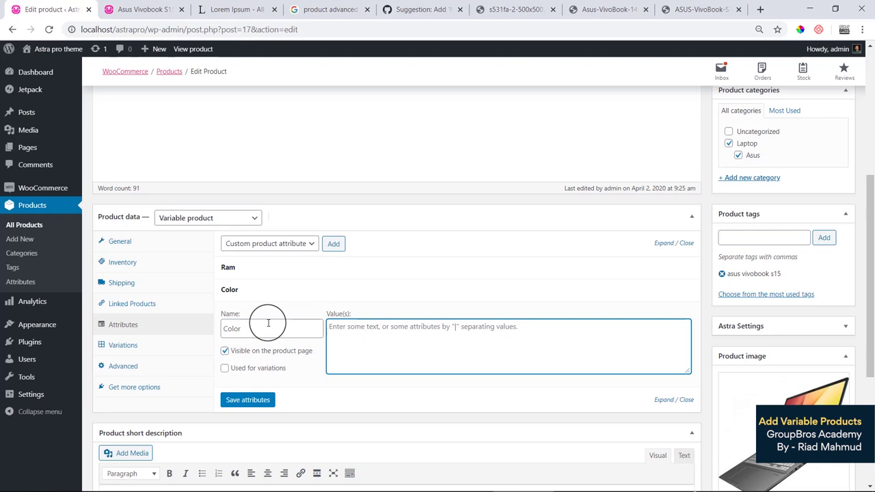
pyautogui.write('Black |')
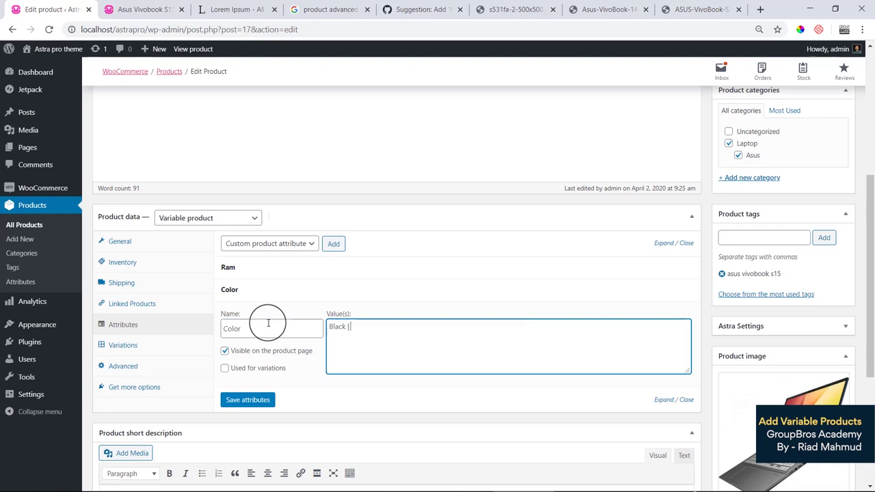
pyautogui.write(' White | Silver')
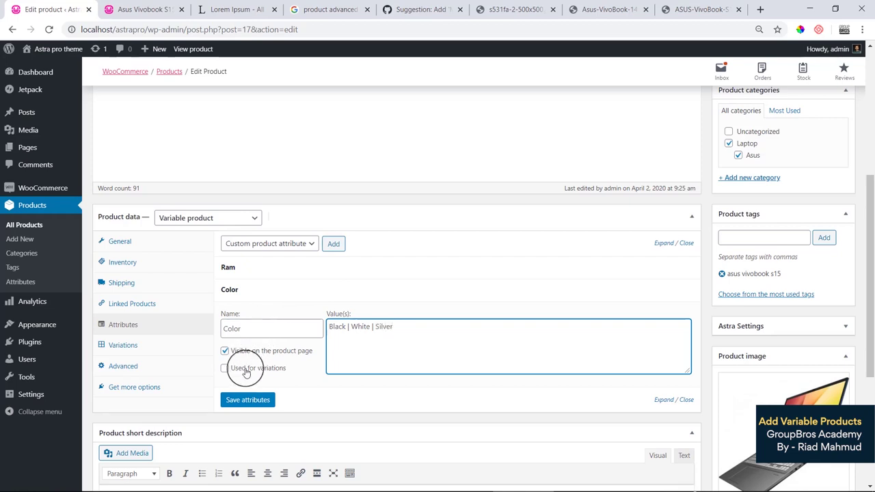
pyautogui.click(225, 368)
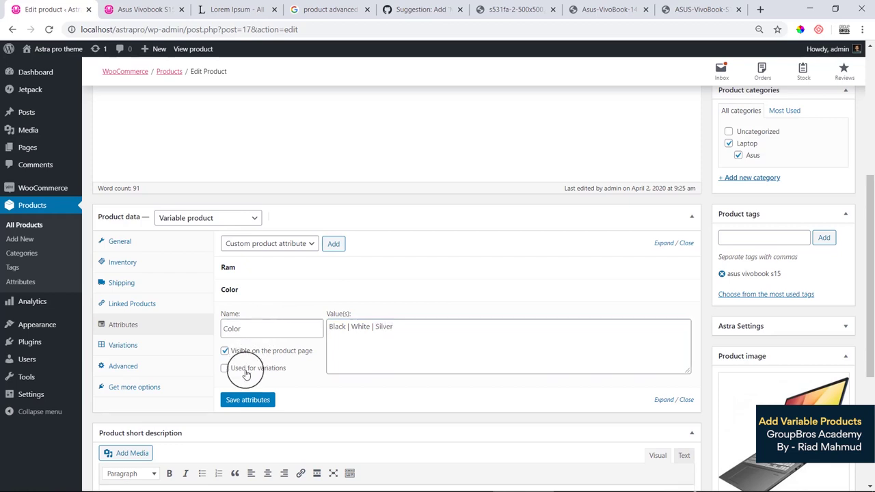
pyautogui.click(250, 404)
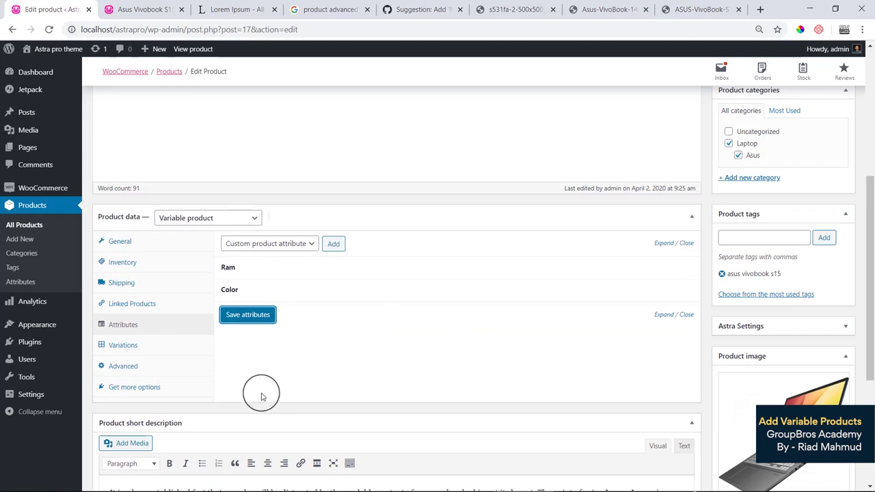
# - Create variations from all attributes of the product, covering every Ram and Color combination
pyautogui.click(151, 348)
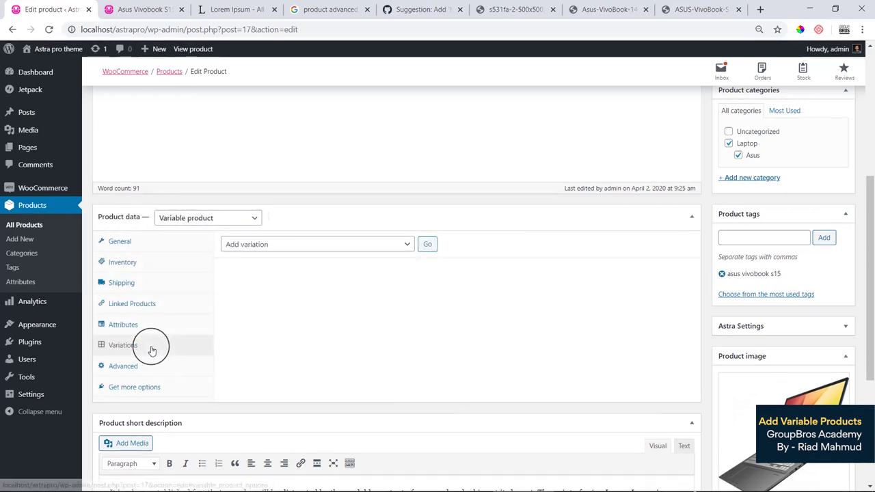
pyautogui.click(247, 248)
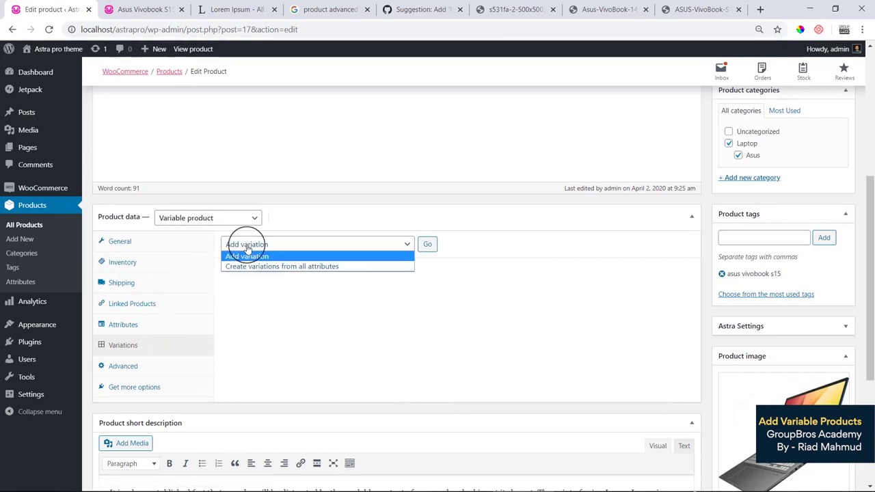
pyautogui.click(294, 267)
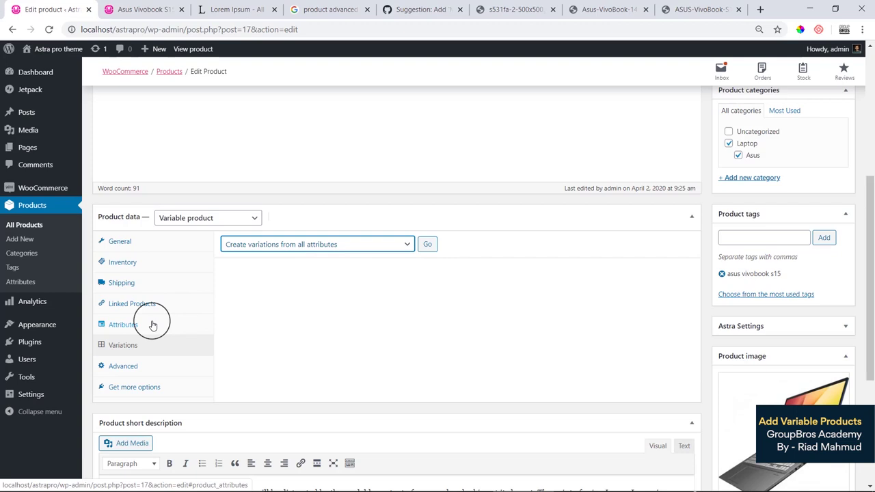
pyautogui.click(360, 248)
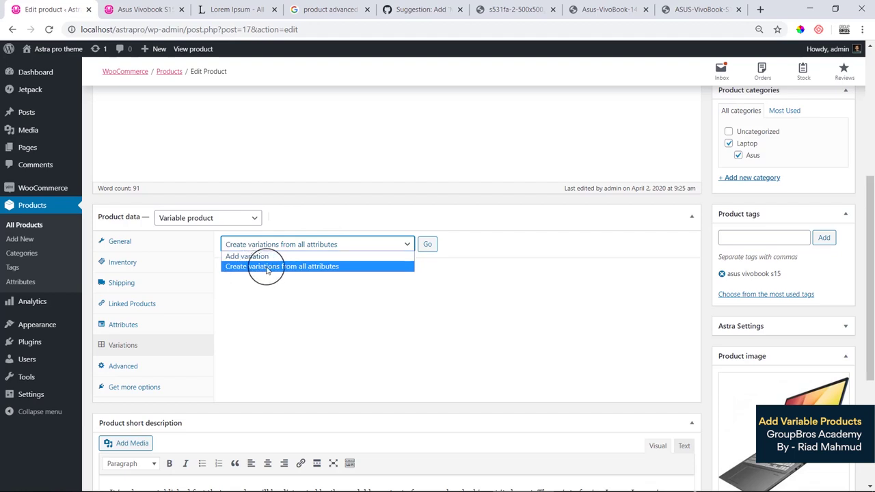
pyautogui.click(270, 266)
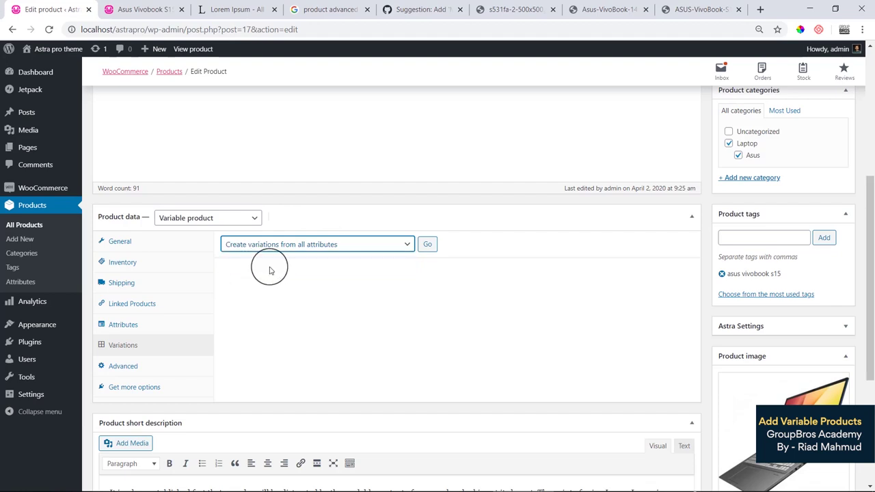
pyautogui.click(428, 250)
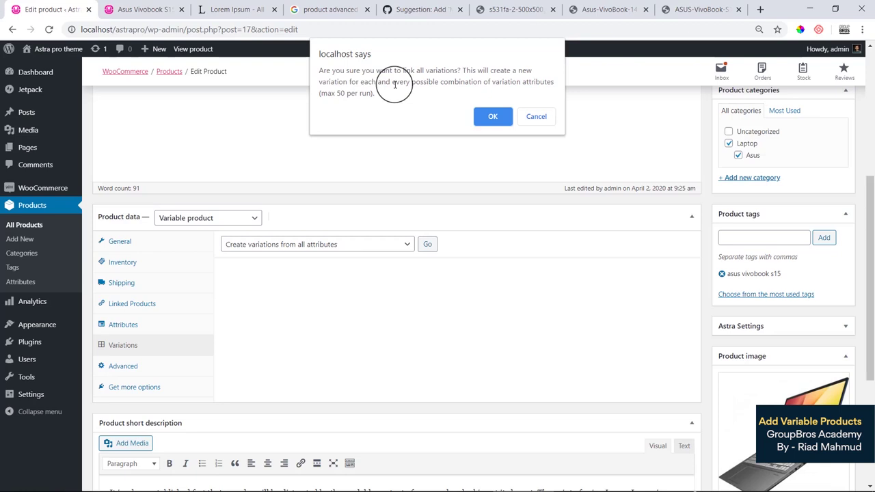
pyautogui.click(492, 116)
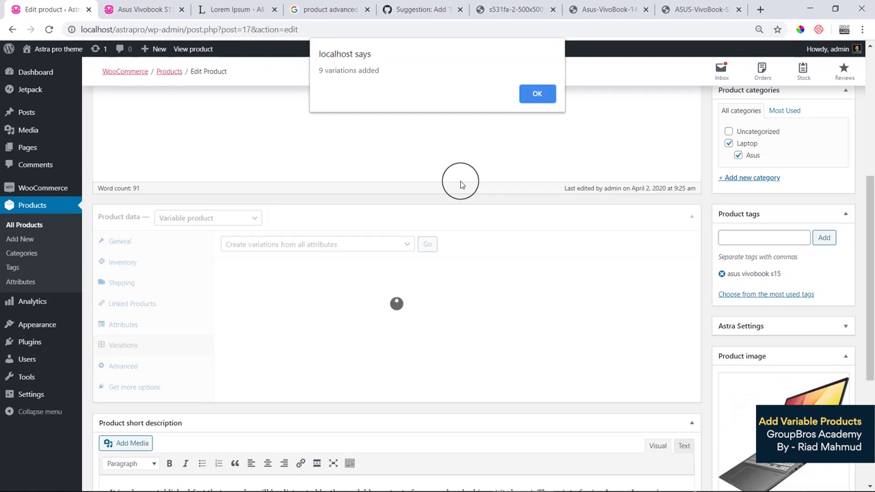
pyautogui.click(537, 96)
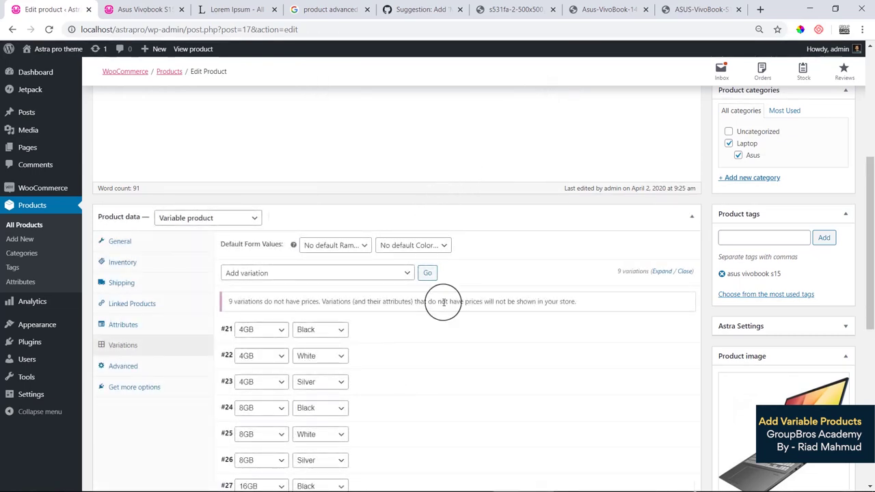
# - Expand the details of the 4GB Black variation
pyautogui.scroll(-4, 443, 302)
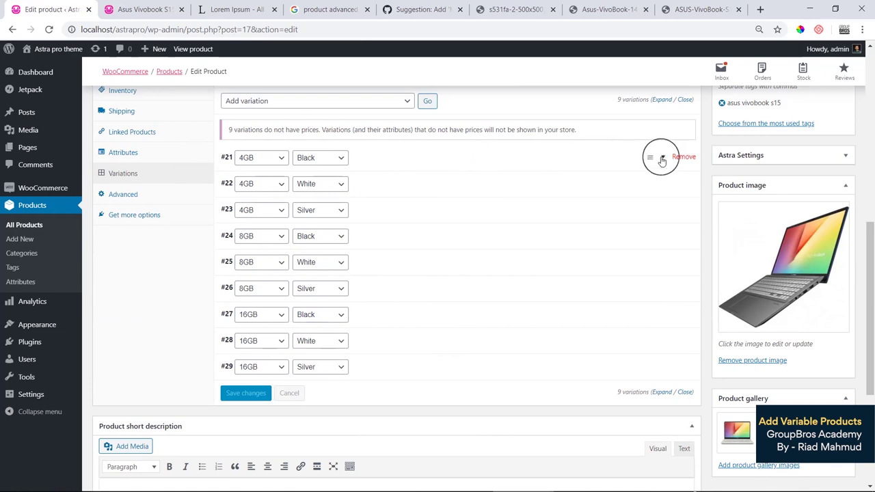
pyautogui.click(663, 159)
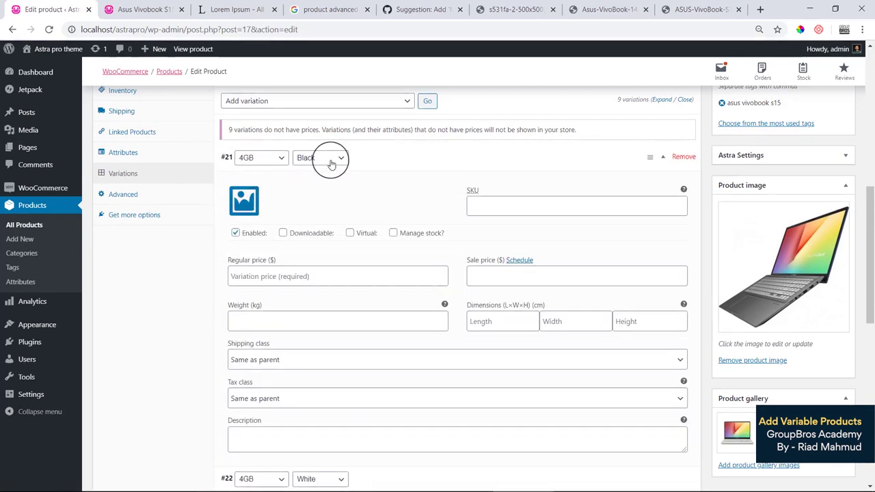
pyautogui.click(245, 200)
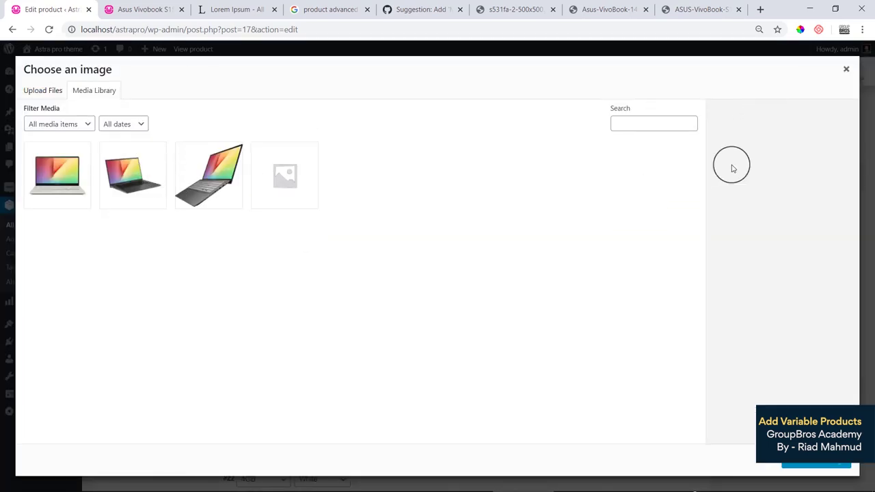
pyautogui.click(845, 70)
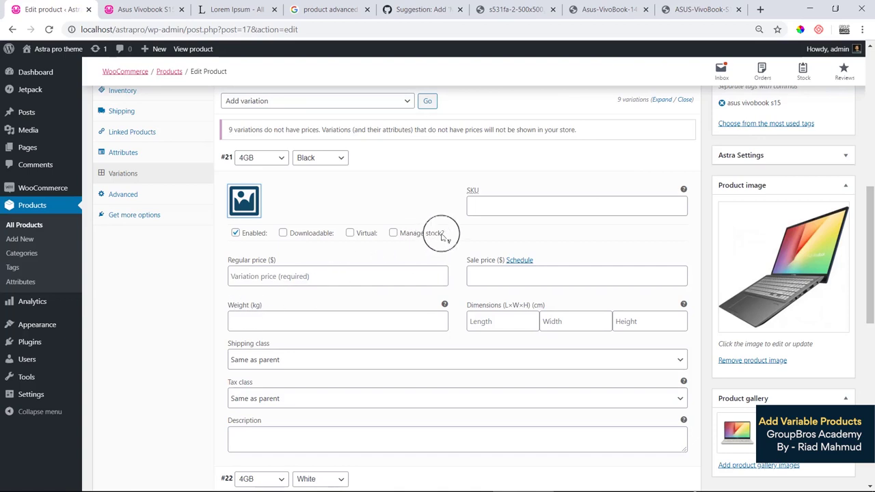
pyautogui.click(493, 208)
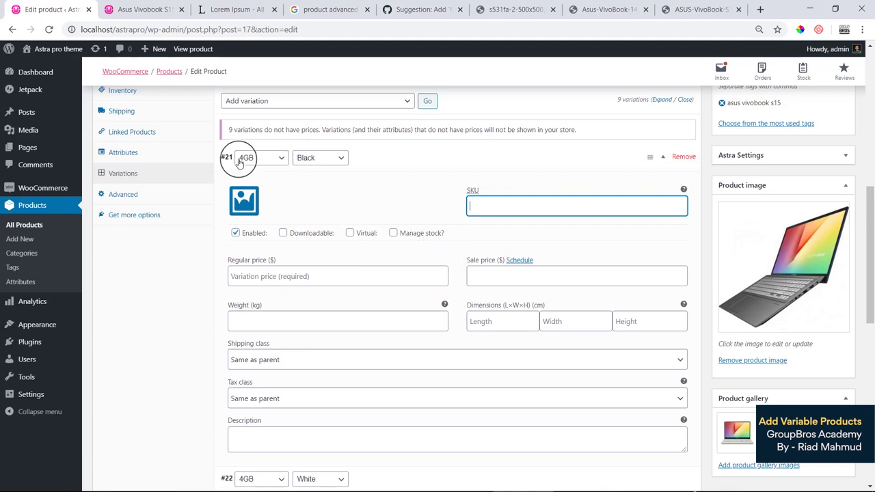
pyautogui.click(393, 233)
pyautogui.click(272, 321)
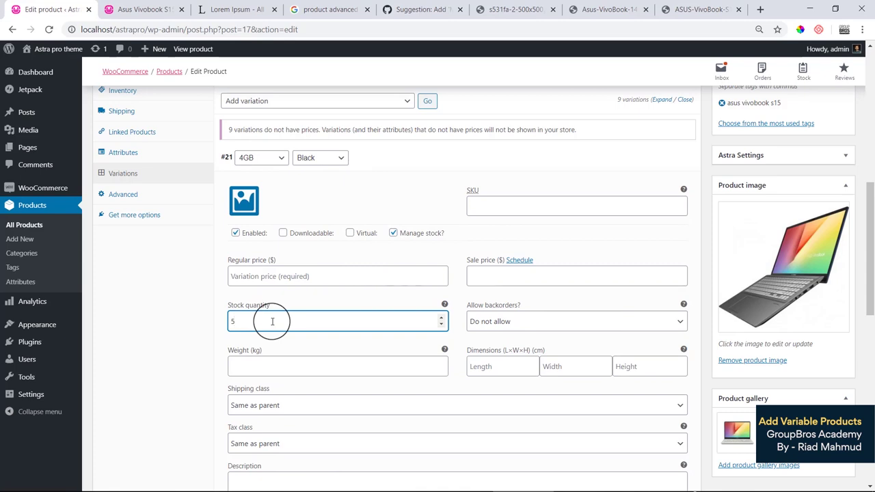
pyautogui.click(394, 233)
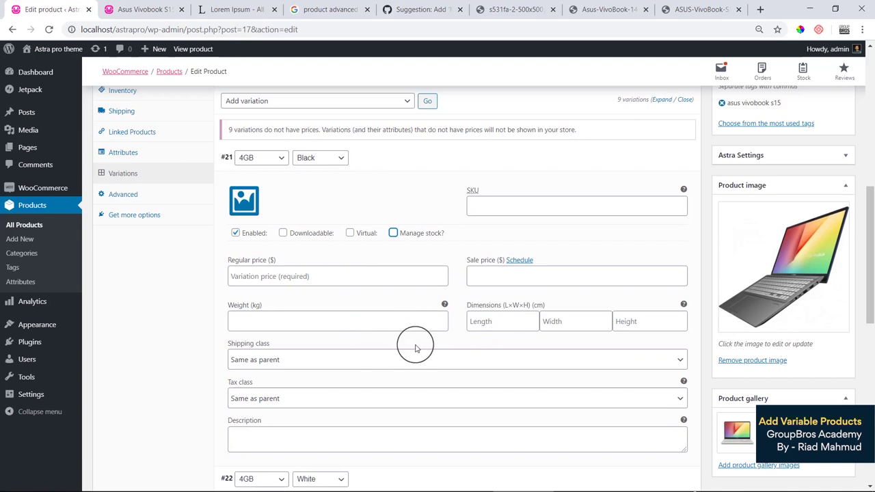
# - Set the 4GB Black variation's regular price to 40000 and its sale price to 35000
pyautogui.click(292, 278)
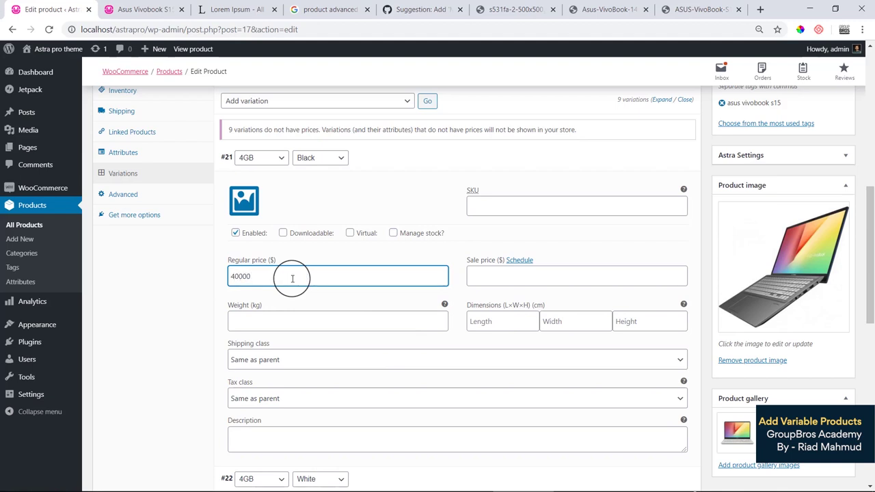
pyautogui.click(491, 278)
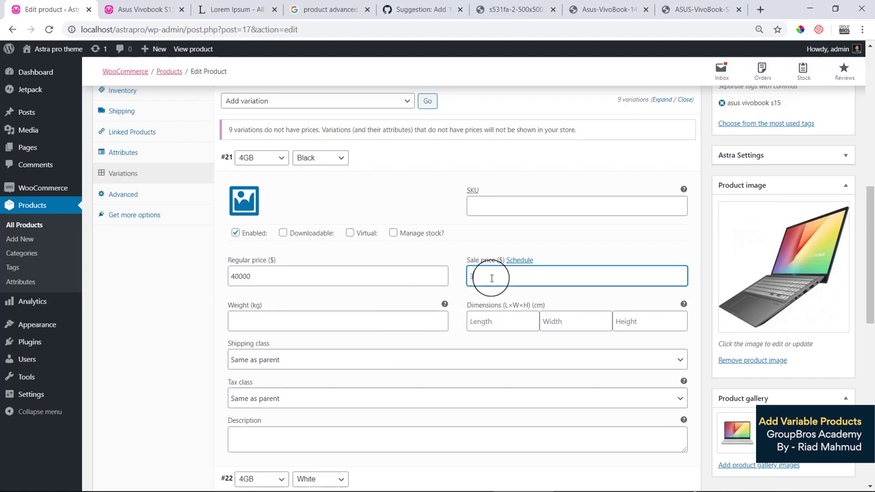
pyautogui.click(410, 293)
# - Price the 4GB White variation with a regular price of 40000 and a sale price of 35000
pyautogui.scroll(-1, 308, 339)
pyautogui.scroll(-3, 308, 339)
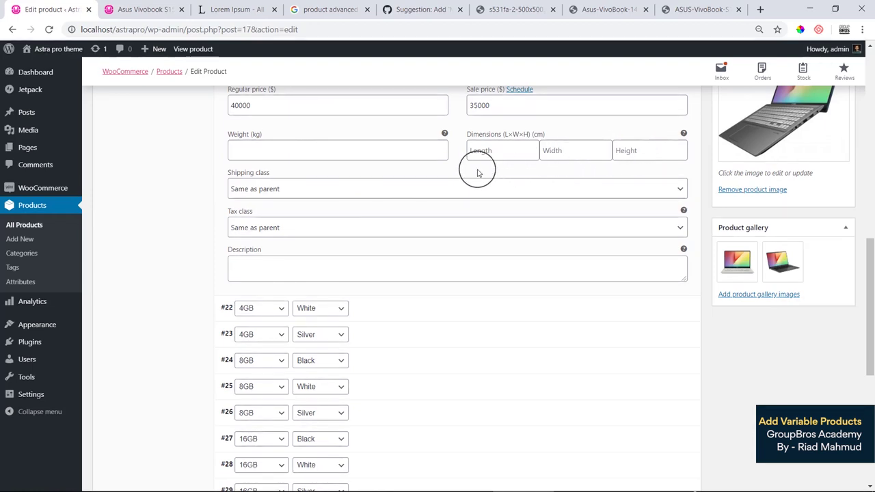
pyautogui.click(444, 311)
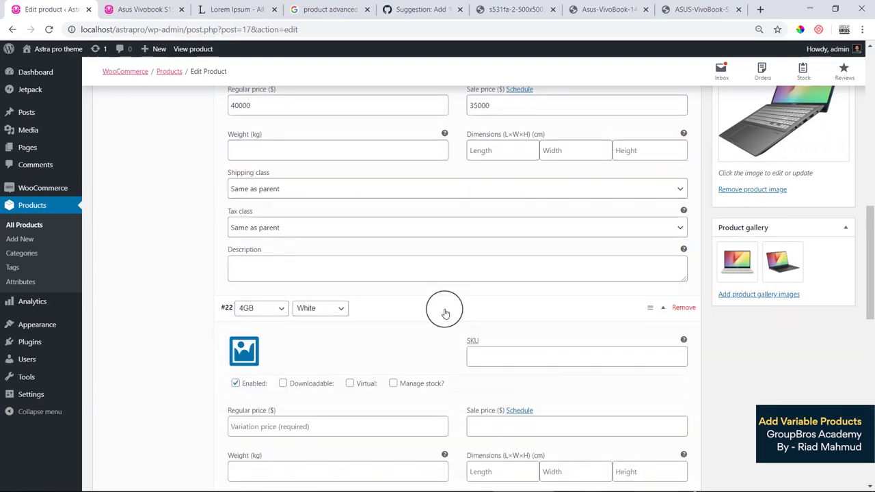
pyautogui.scroll(-3, 445, 313)
pyautogui.click(272, 254)
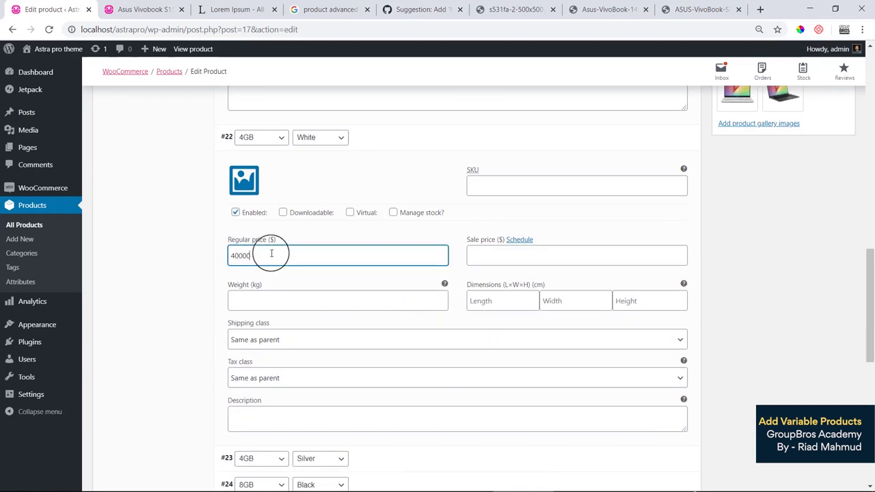
pyautogui.click(482, 251)
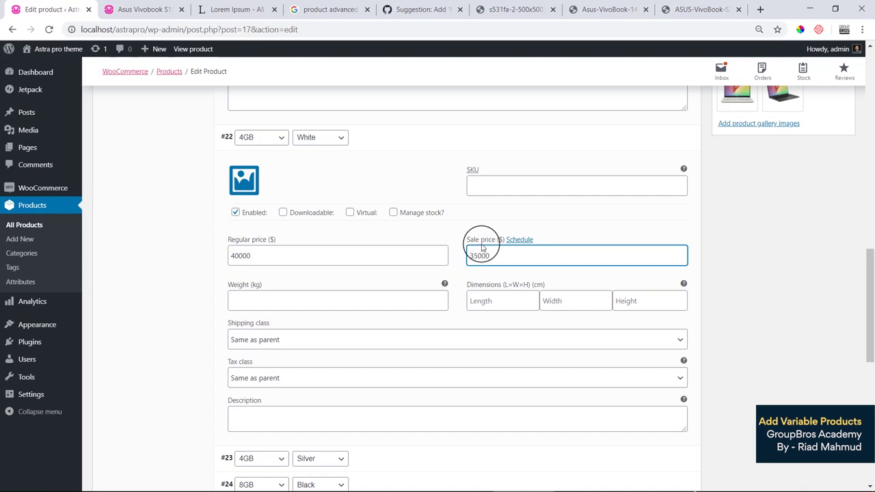
# - Give the 4GB Silver variation a regular price of 40000 and a sale price of 35000
pyautogui.scroll(-3, 408, 337)
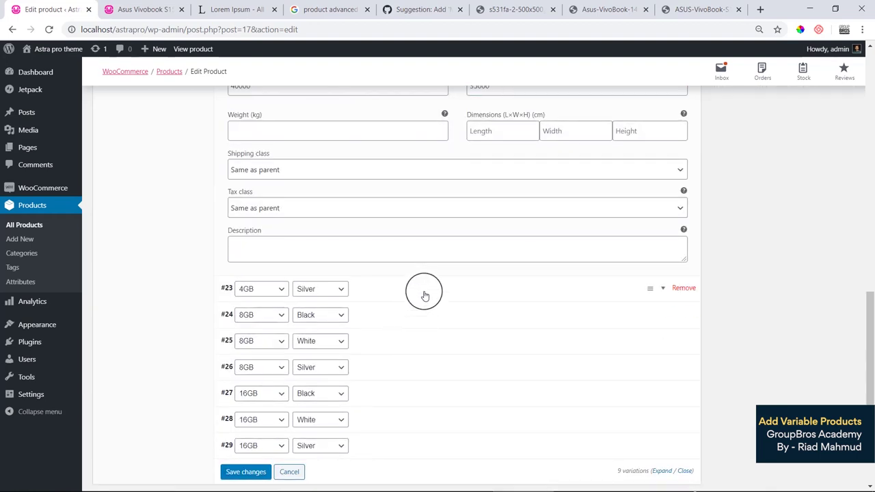
pyautogui.click(424, 295)
pyautogui.scroll(-3, 297, 316)
pyautogui.click(320, 237)
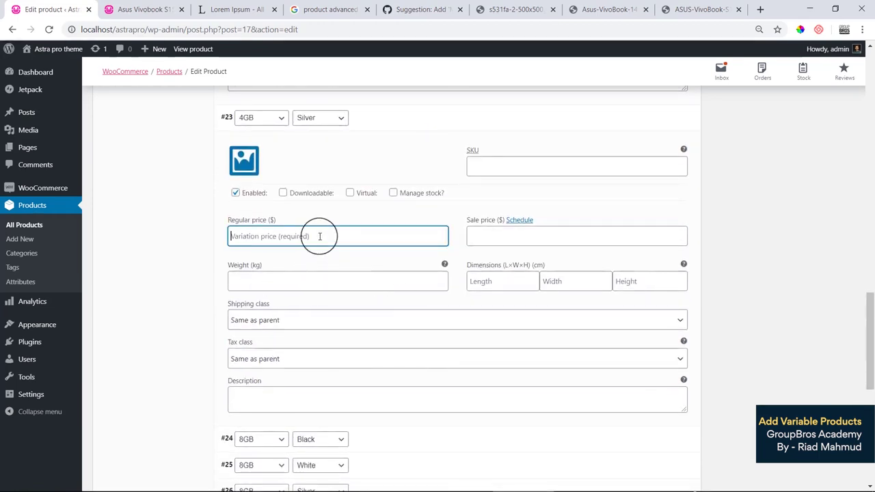
pyautogui.write('50000')
pyautogui.moveTo(317, 240); pyautogui.dragTo(164, 231)
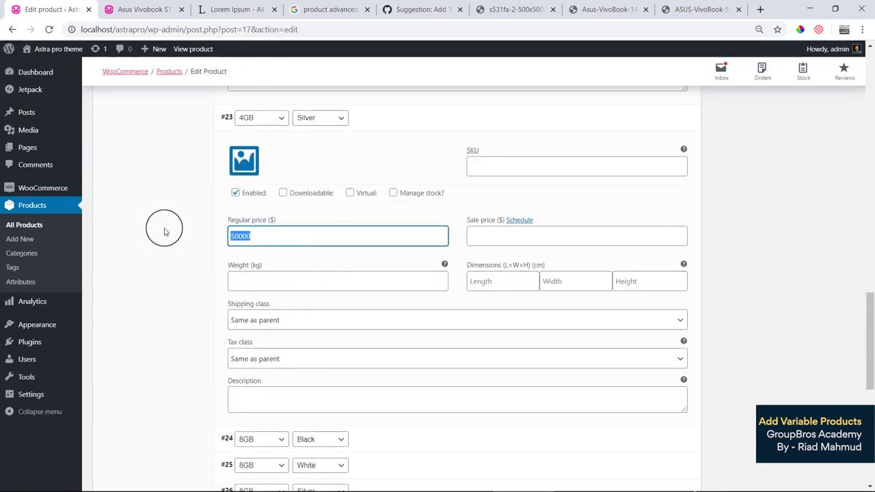
pyautogui.write('4000')
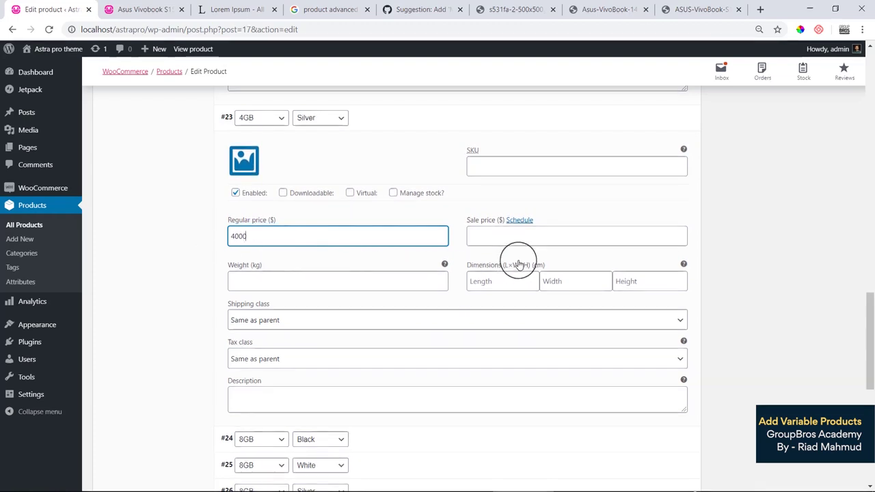
pyautogui.click(517, 236)
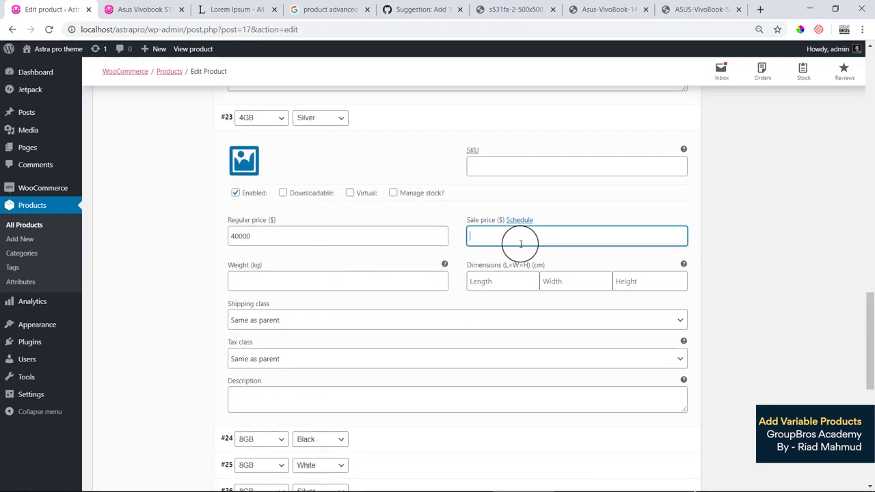
pyautogui.scroll(-3, 520, 246)
pyautogui.scroll(6, 520, 248)
pyautogui.scroll(-3, 520, 244)
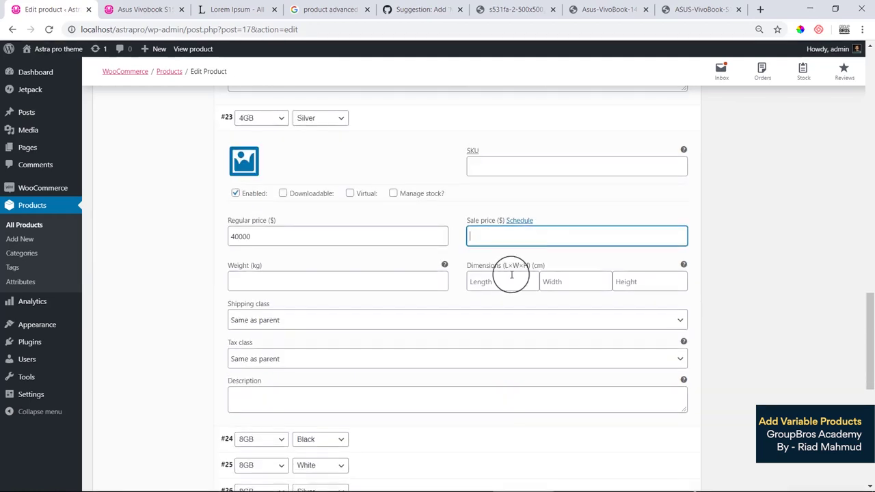
pyautogui.write('35000')
# - Set the 8GB Black variation's regular price to 45000 and its sale price to 40000
pyautogui.scroll(-3, 539, 300)
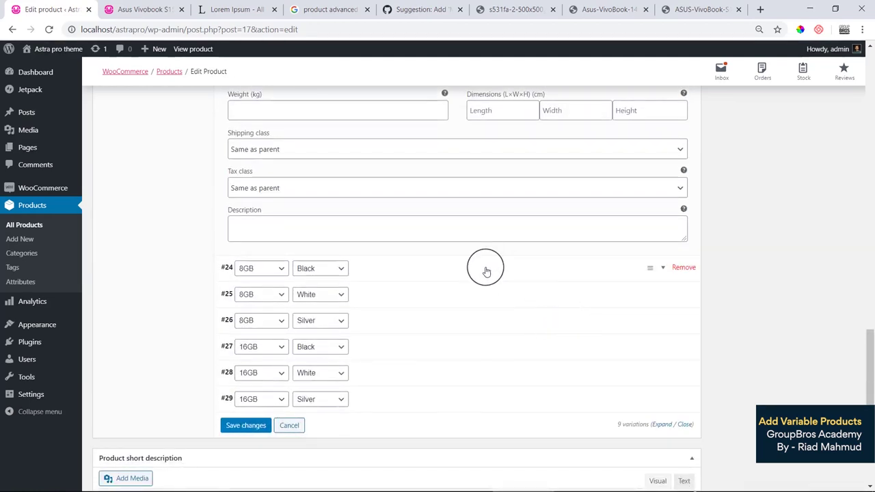
pyautogui.click(485, 267)
pyautogui.scroll(-3, 385, 302)
pyautogui.click(289, 217)
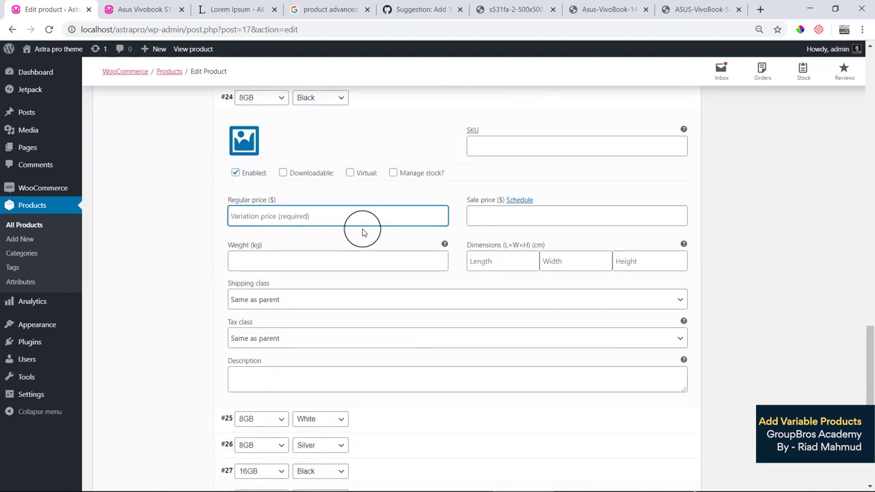
pyautogui.write('45000')
pyautogui.click(492, 212)
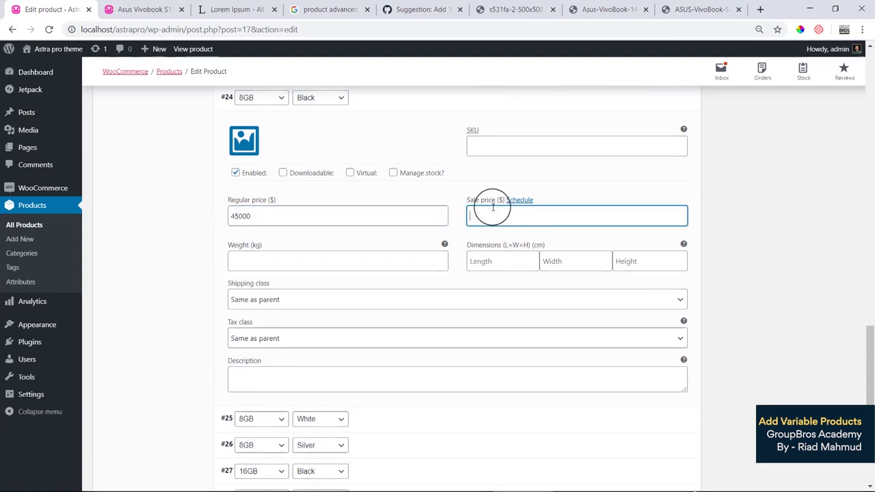
pyautogui.write('40000')
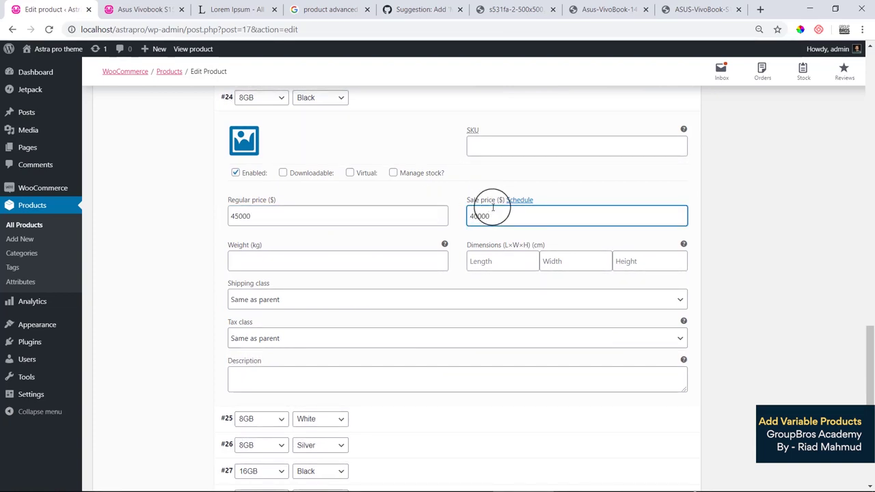
# - Price the 8GB White variation with a regular price of 45000 and a sale price of 40000
pyautogui.scroll(-3, 342, 342)
pyautogui.click(410, 246)
pyautogui.click(287, 366)
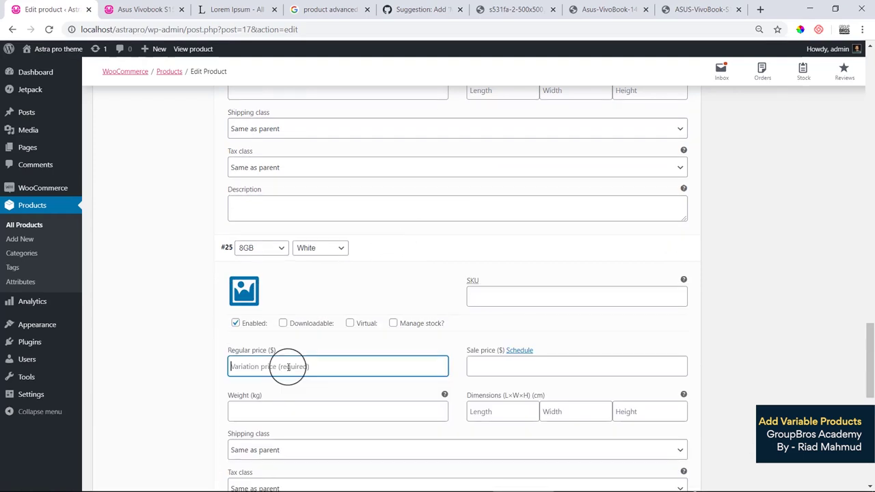
pyautogui.write('45000')
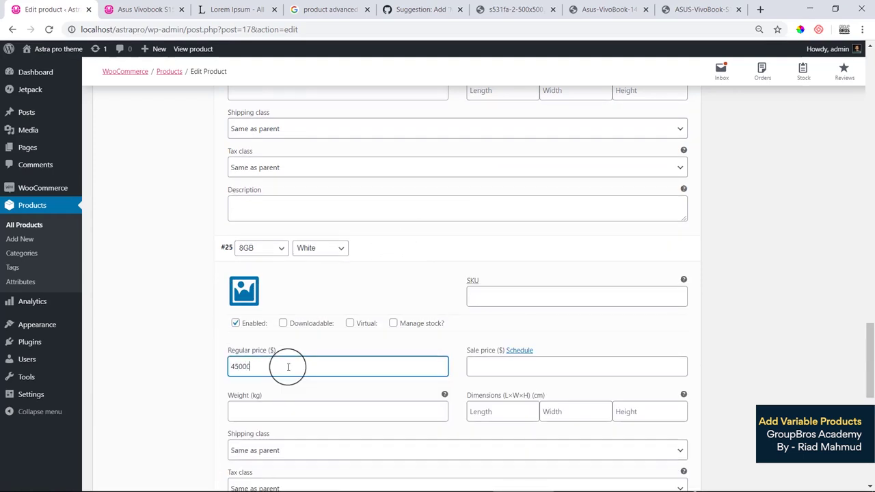
pyautogui.click(487, 371)
pyautogui.write('4000')
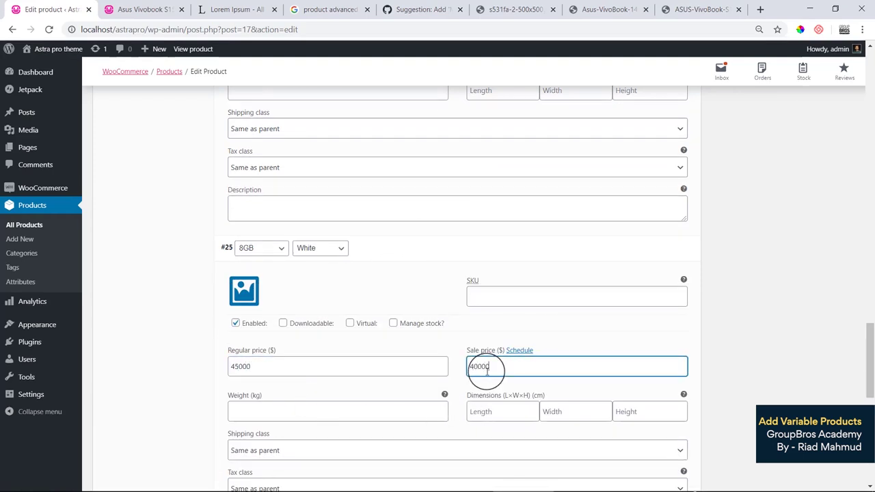
pyautogui.write('0')
# - Give the 8GB Silver variation a regular price of 45000 and a sale price of 40000
pyautogui.scroll(-5, 486, 370)
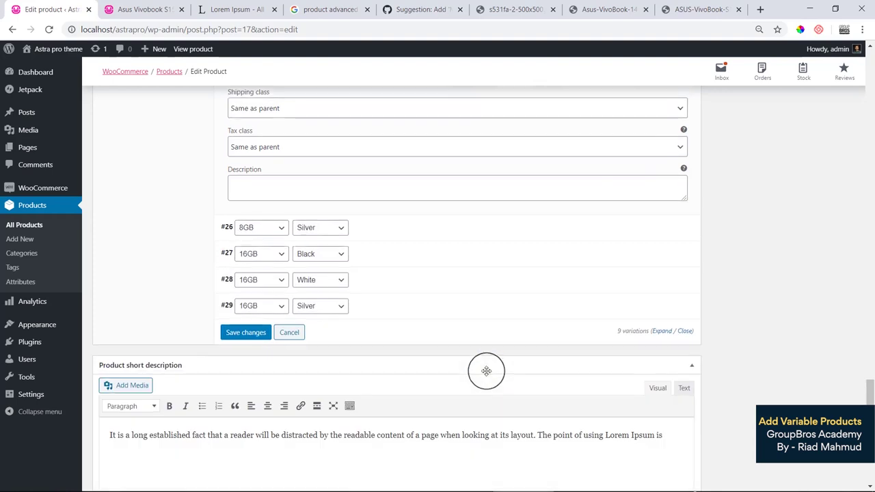
pyautogui.click(398, 237)
pyautogui.click(287, 349)
pyautogui.write('5')
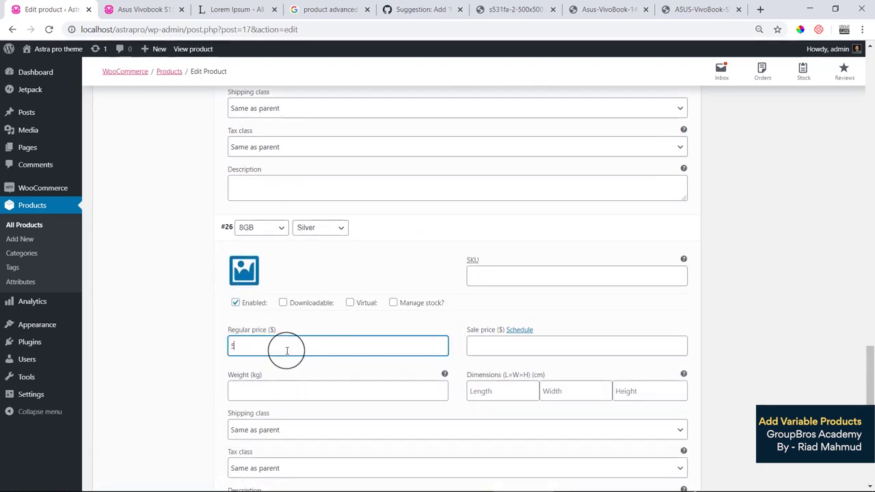
pyautogui.write('0000')
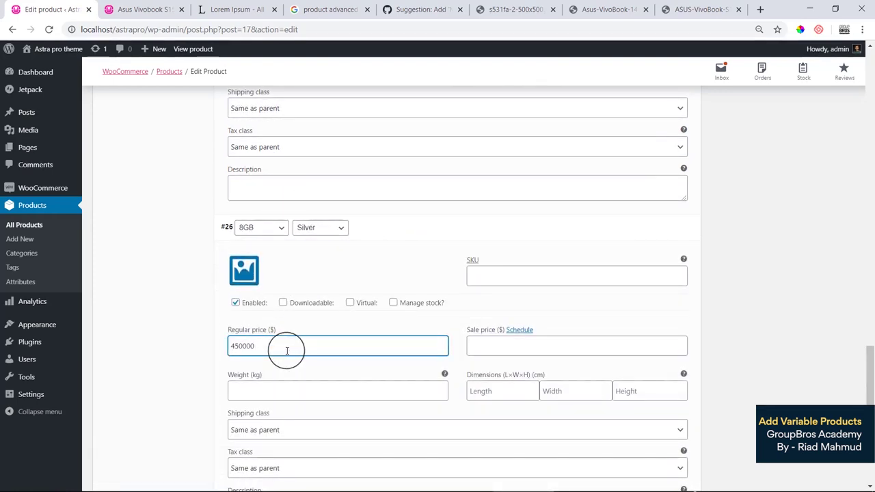
pyautogui.click(519, 346)
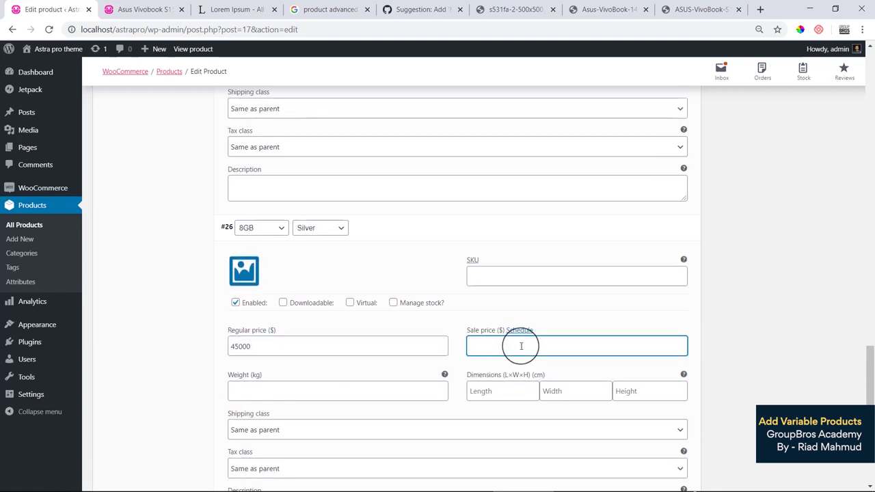
pyautogui.write('40000')
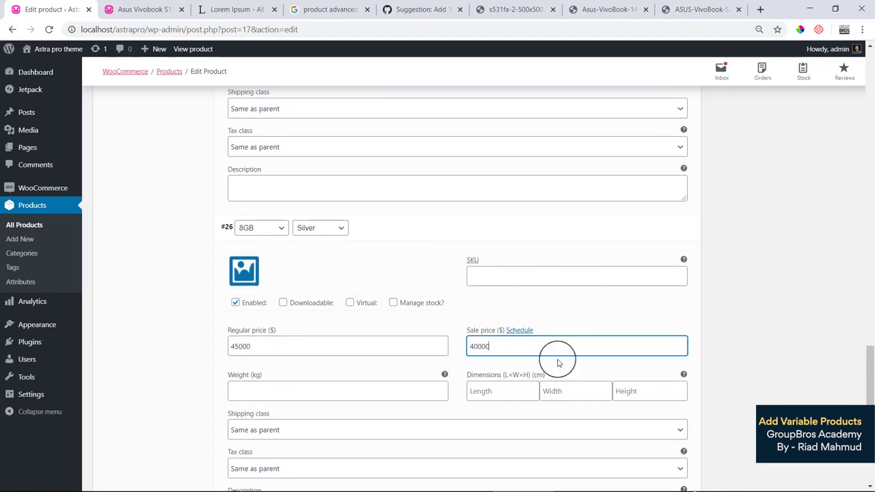
# - Set the 16GB Black variation's regular price to 55000 and its sale price to 45000
pyautogui.scroll(-2, 861, 362)
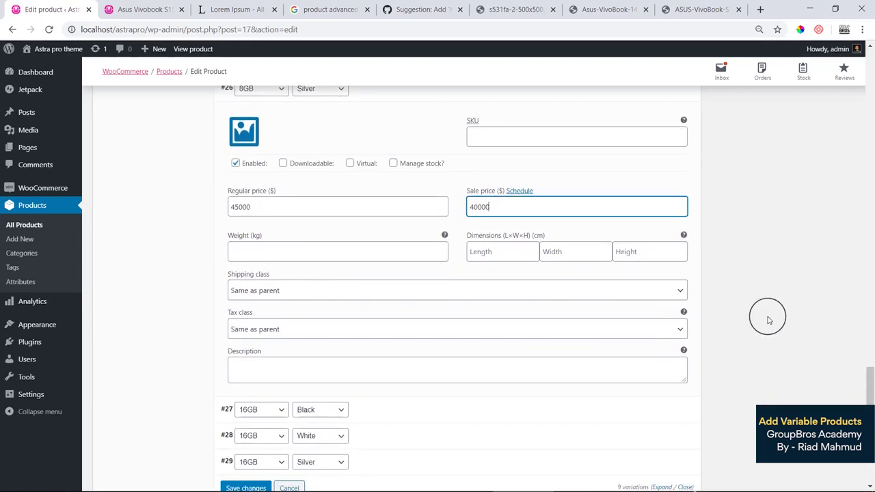
pyautogui.scroll(-5, 248, 344)
pyautogui.scroll(3, 287, 205)
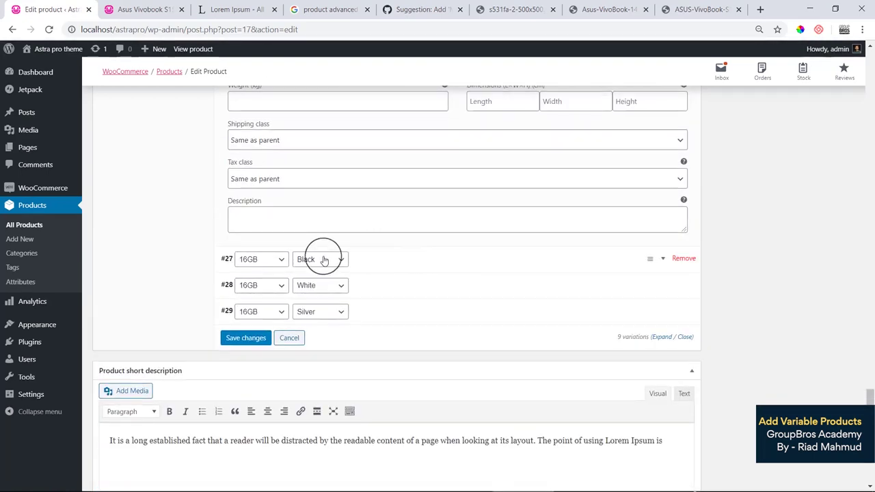
pyautogui.click(267, 213)
pyautogui.click(455, 266)
pyautogui.scroll(-3, 349, 342)
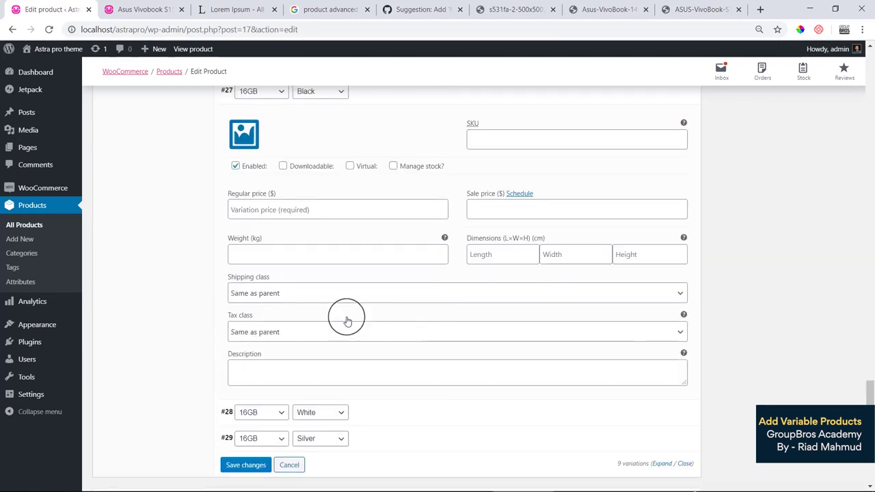
pyautogui.click(291, 211)
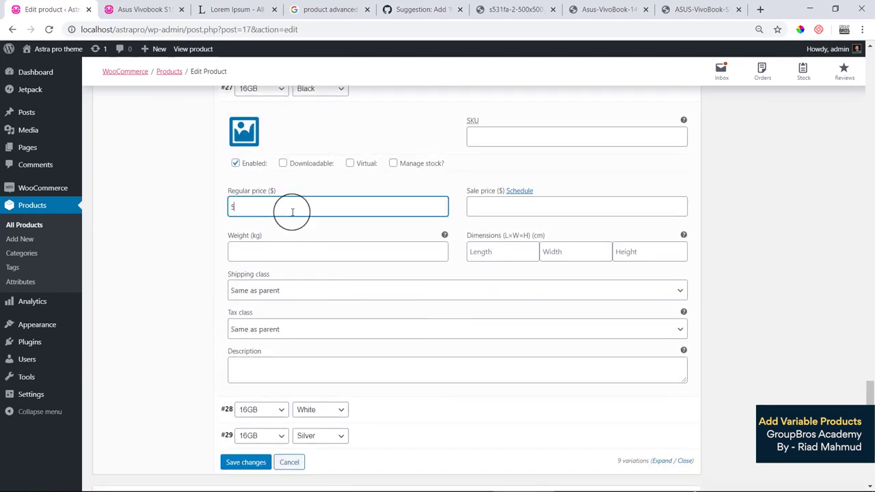
pyautogui.write('55000')
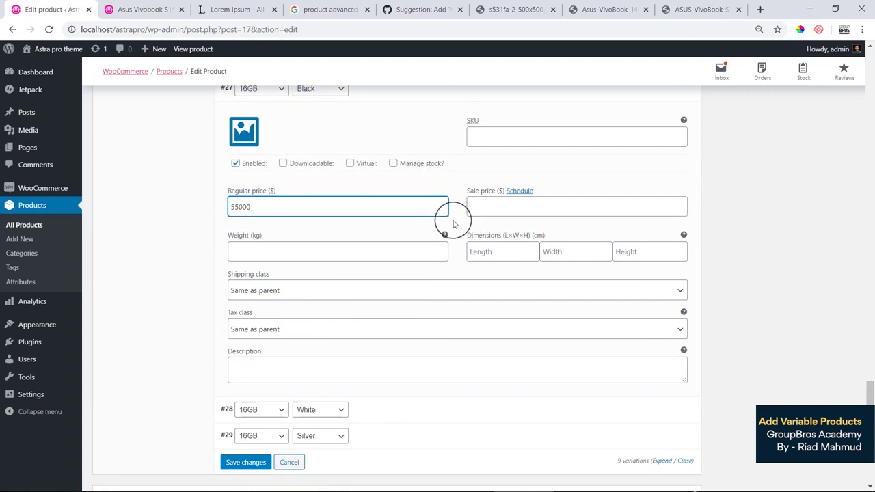
pyautogui.click(506, 209)
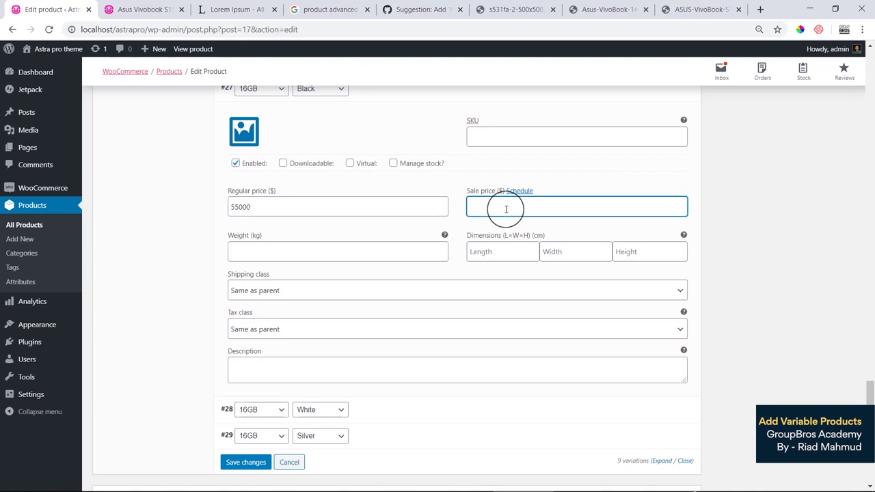
pyautogui.write('45000')
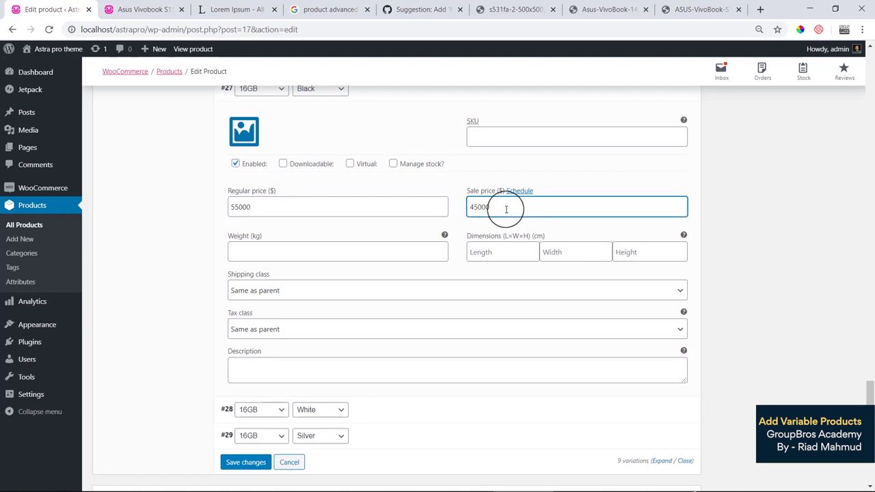
# - Give the 16GB White variation a regular price of 55000 and a sale price of 45000
pyautogui.click(383, 409)
pyautogui.scroll(-2, 362, 382)
pyautogui.click(282, 357)
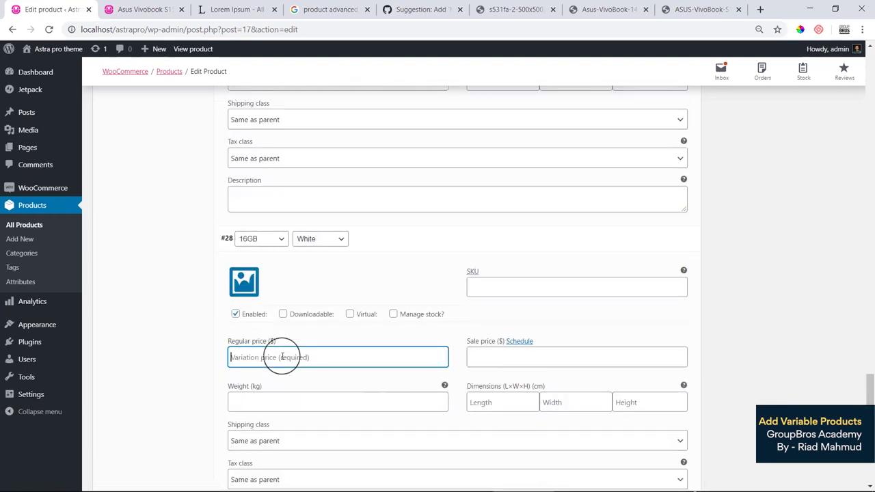
pyautogui.click(546, 354)
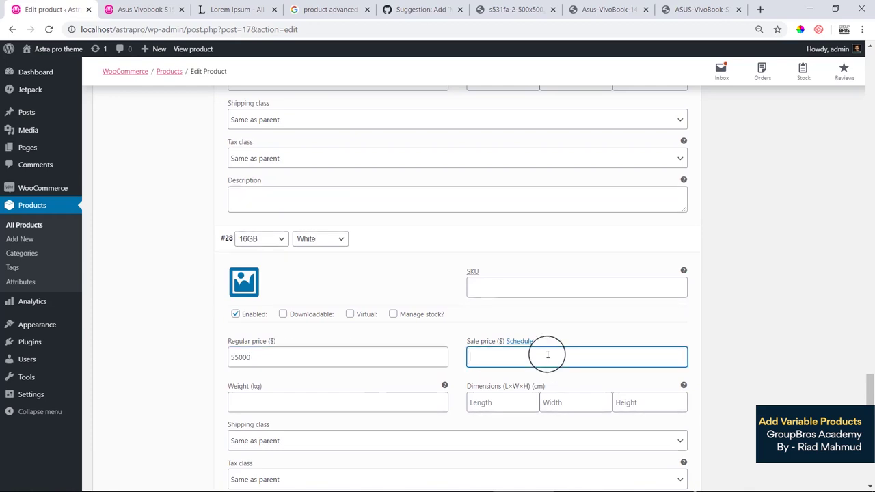
pyautogui.write('45000')
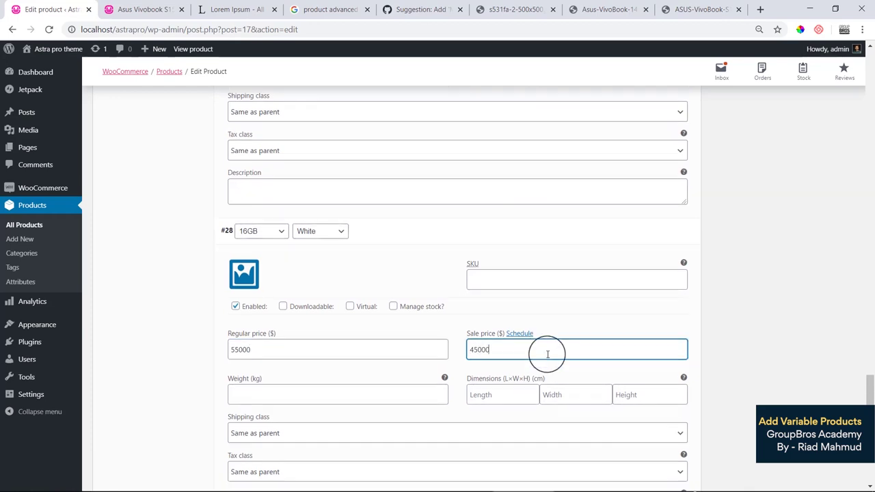
# - Price the 16GB Silver variation with a regular price of 55000 and a sale price of 45000
pyautogui.scroll(-2, 319, 293)
pyautogui.click(415, 387)
pyautogui.scroll(-2, 382, 390)
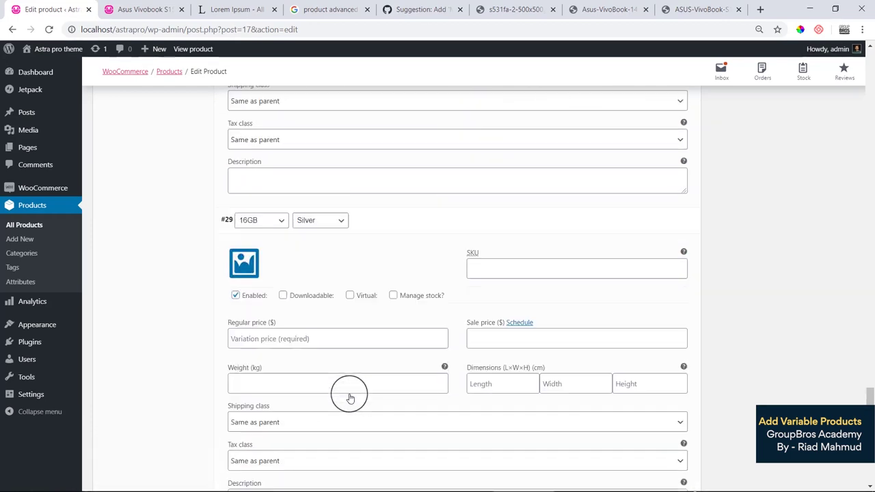
pyautogui.click(267, 339)
pyautogui.write('5500')
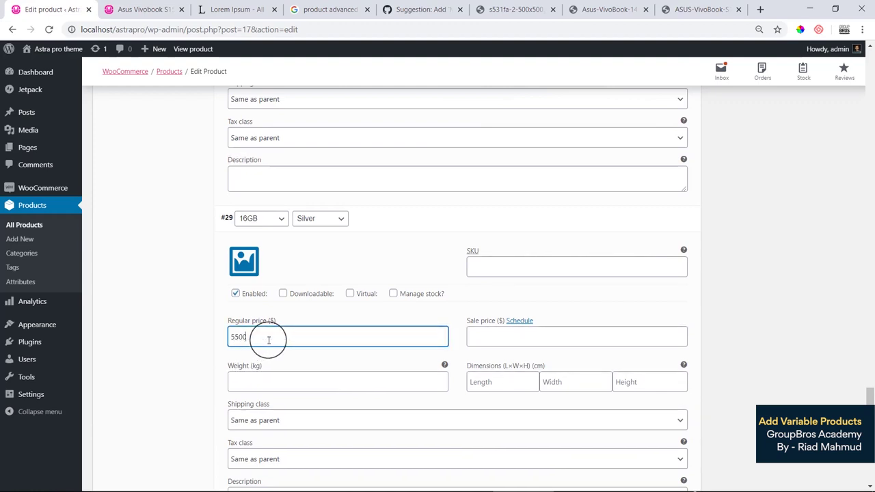
pyautogui.write('0')
pyautogui.click(479, 339)
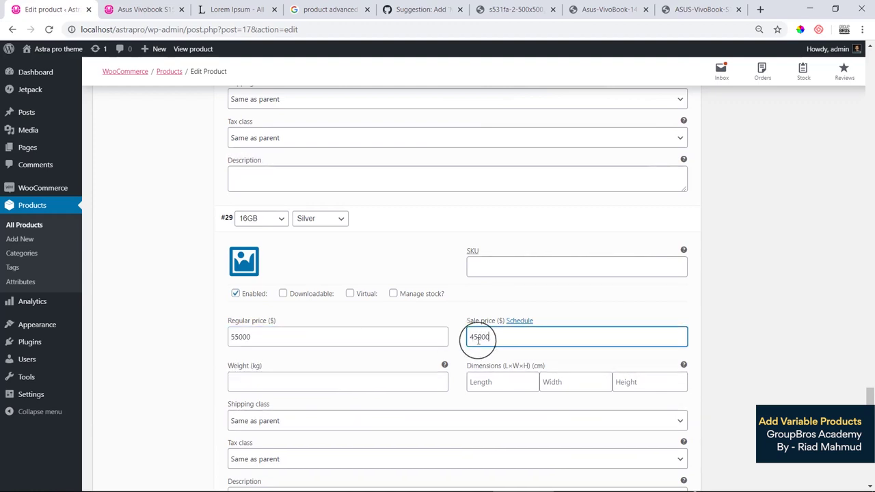
pyautogui.write('45000')
# - Save the variation changes and update the Asus Vivobook S15 product
pyautogui.scroll(-5, 801, 365)
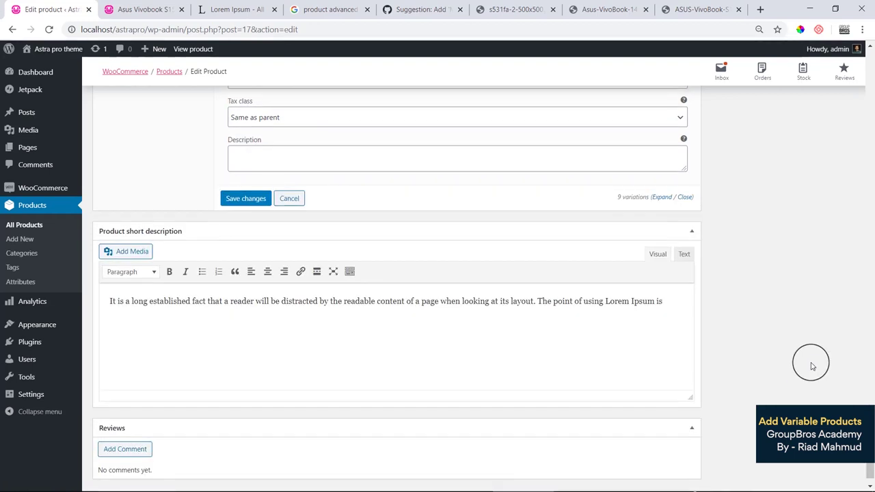
pyautogui.scroll(3, 254, 256)
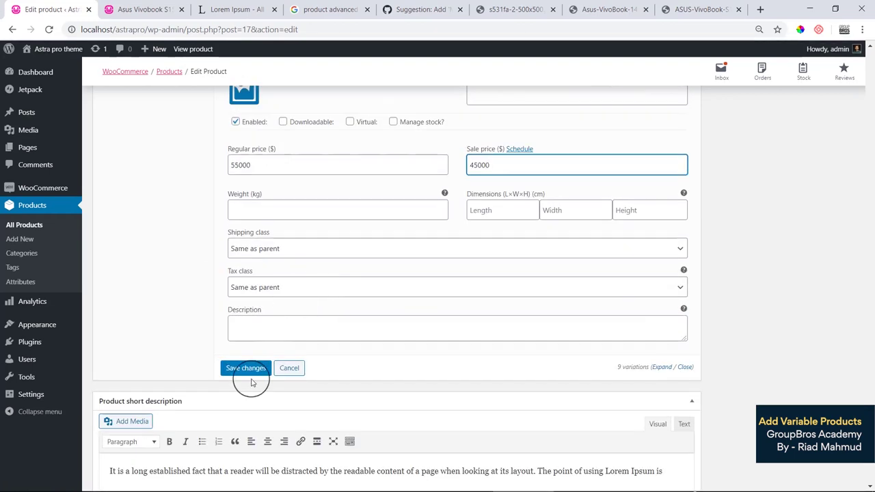
pyautogui.click(248, 369)
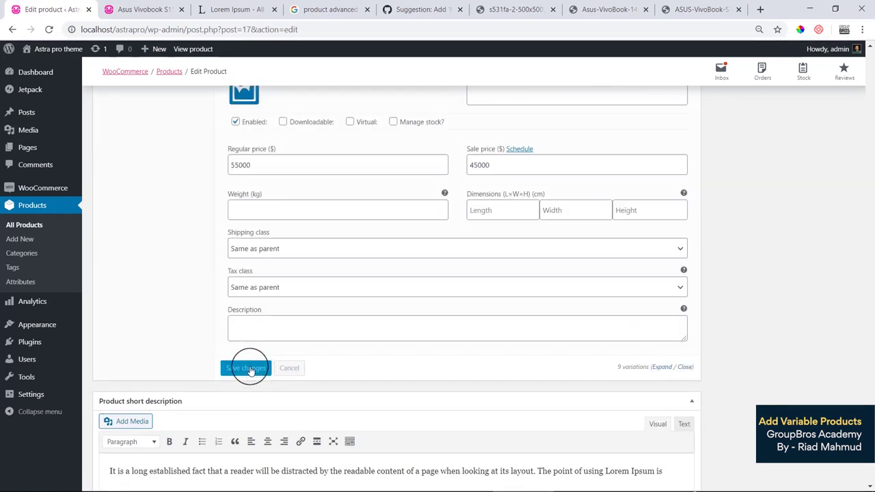
pyautogui.scroll(15, 619, 324)
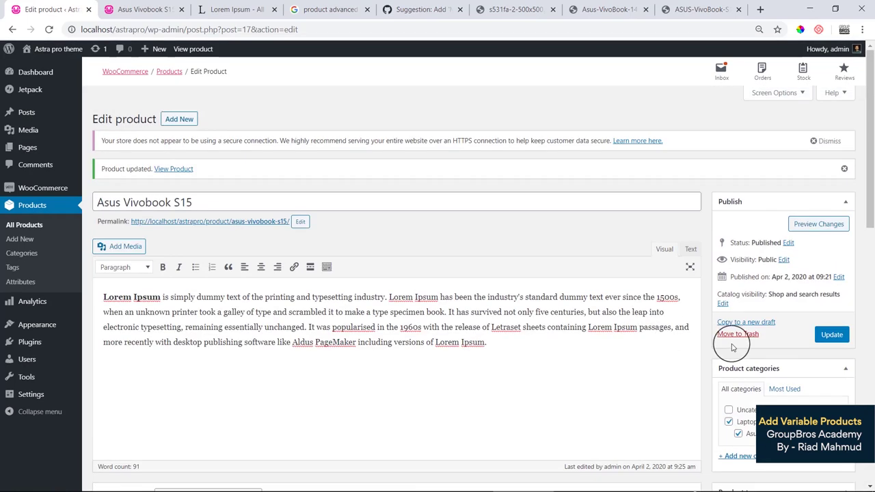
pyautogui.click(832, 335)
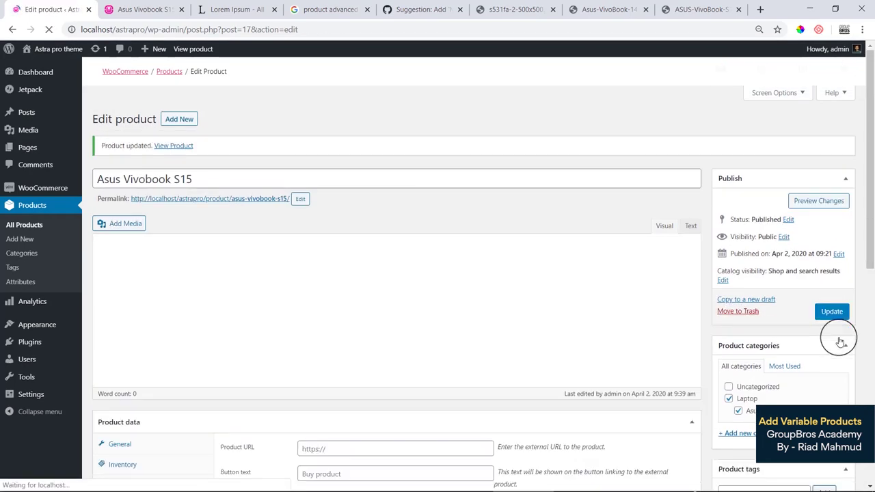
pyautogui.scroll(-7, 613, 351)
pyautogui.scroll(4, 613, 351)
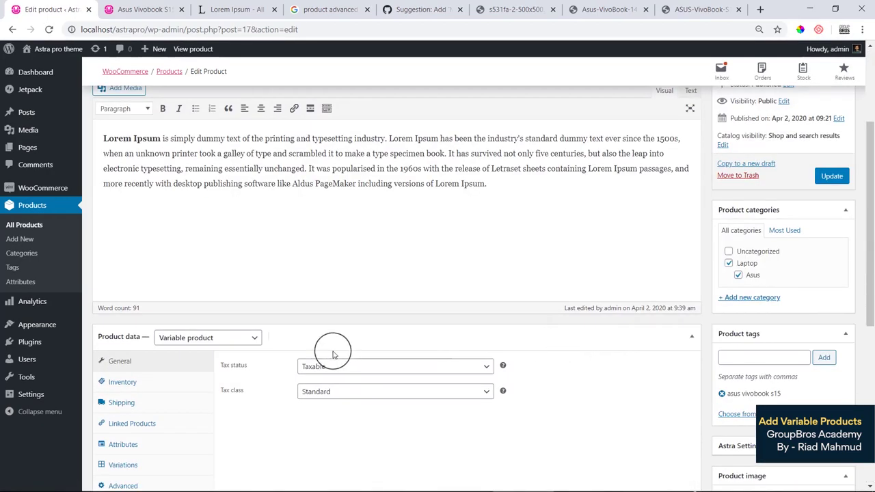
pyautogui.scroll(-2, 332, 351)
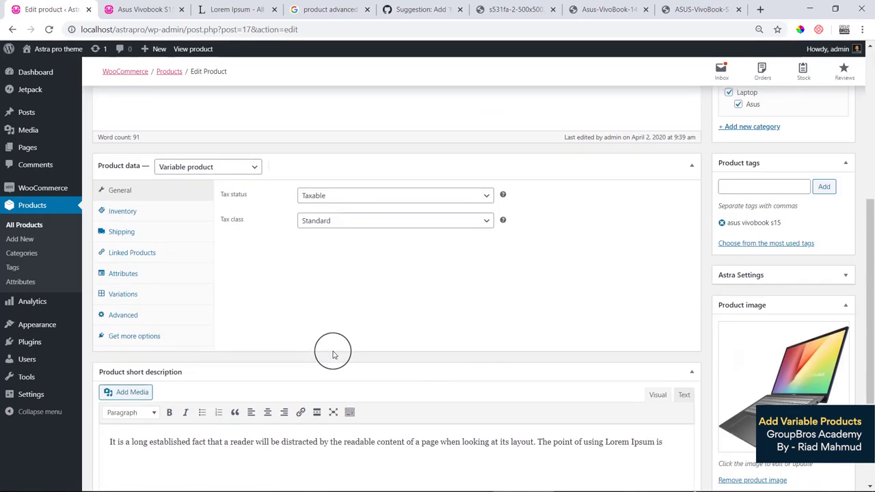
pyautogui.scroll(5, 332, 353)
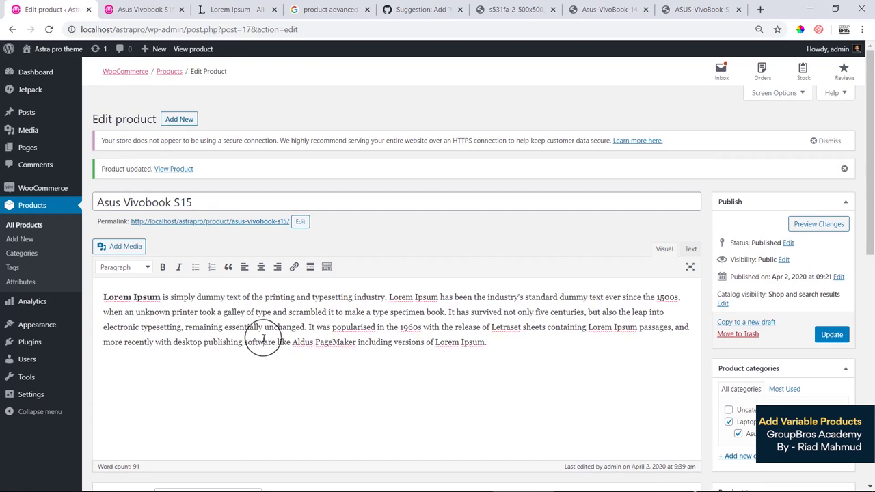
# - Switch to the Asus Vivobook S15 shop page and reload it
pyautogui.click(138, 7)
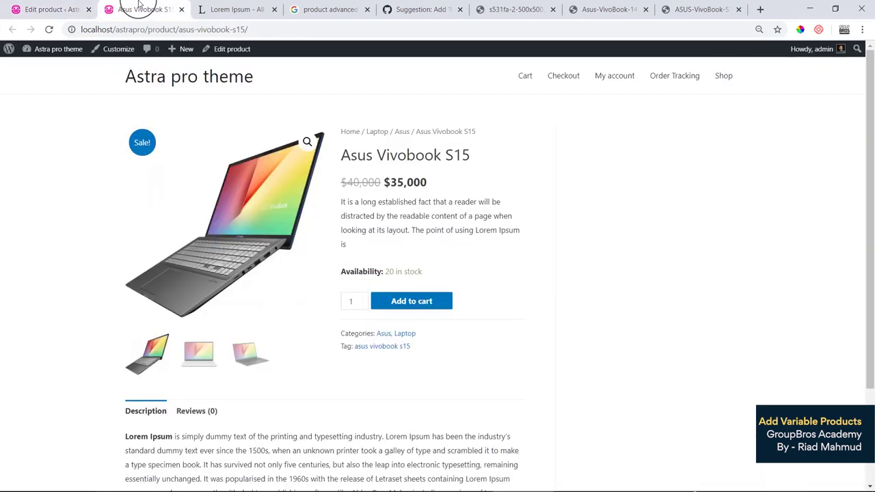
pyautogui.click(179, 32)
pyautogui.press('Return')
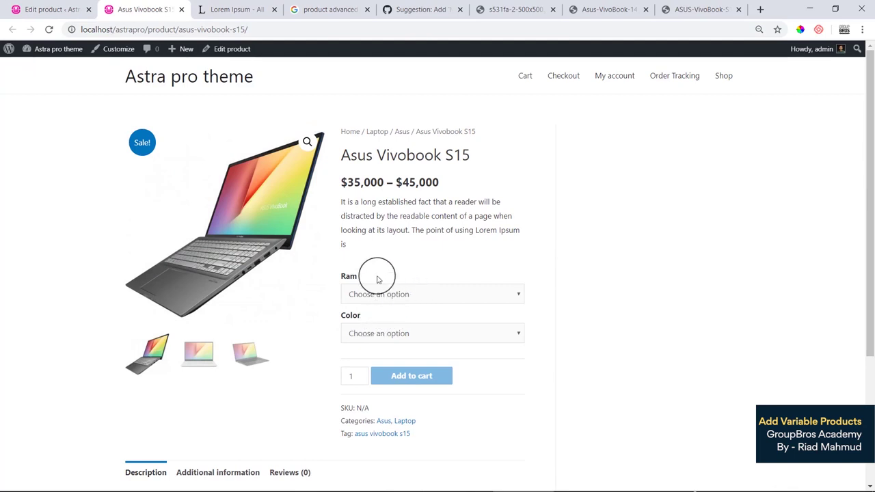
# - Choose 4GB Ram and White color on the product page and check that variation's sale price
pyautogui.click(437, 294)
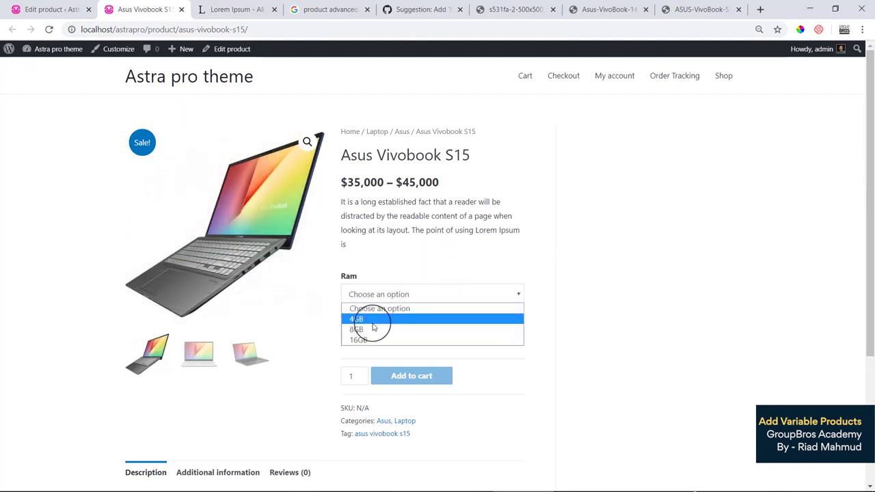
pyautogui.click(416, 319)
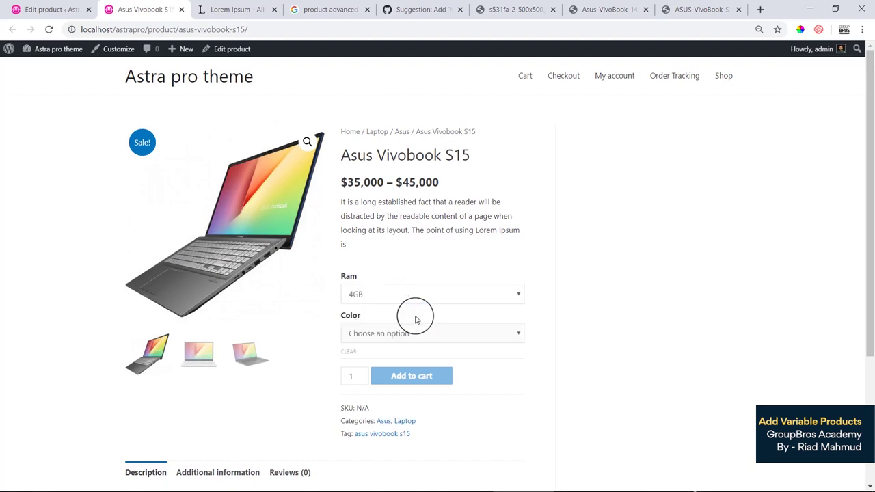
pyautogui.click(438, 334)
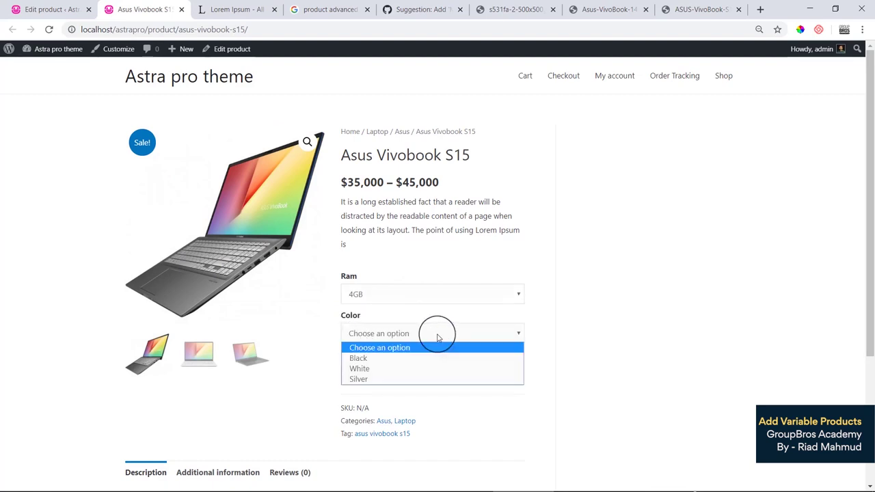
pyautogui.click(415, 368)
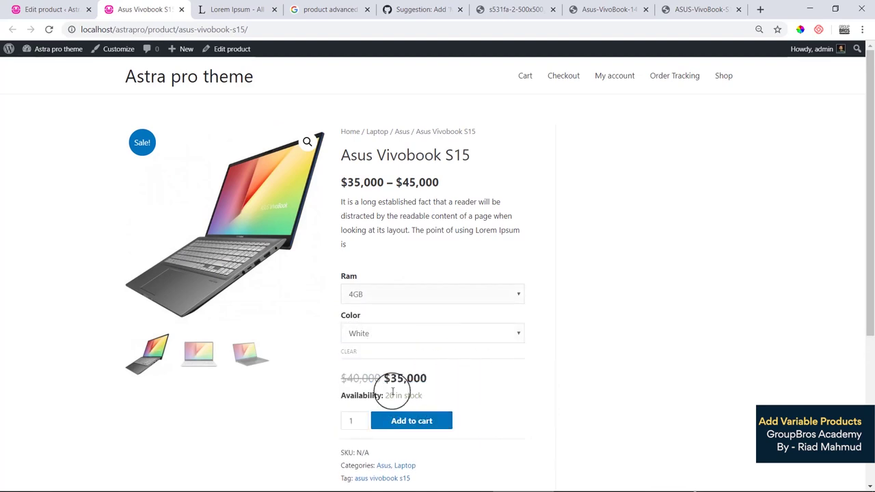
pyautogui.moveTo(391, 377); pyautogui.dragTo(430, 377)
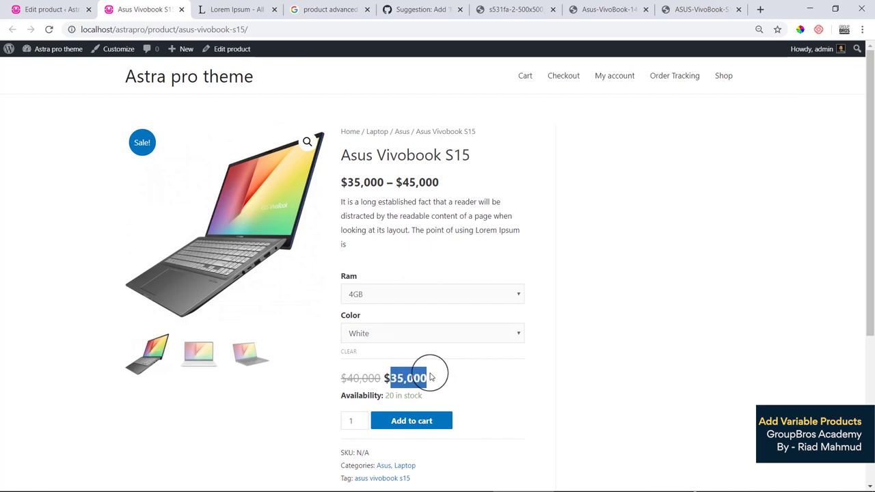
# - Select 16GB Ram and check its price with the White color and with Silver
pyautogui.click(397, 295)
pyautogui.click(395, 339)
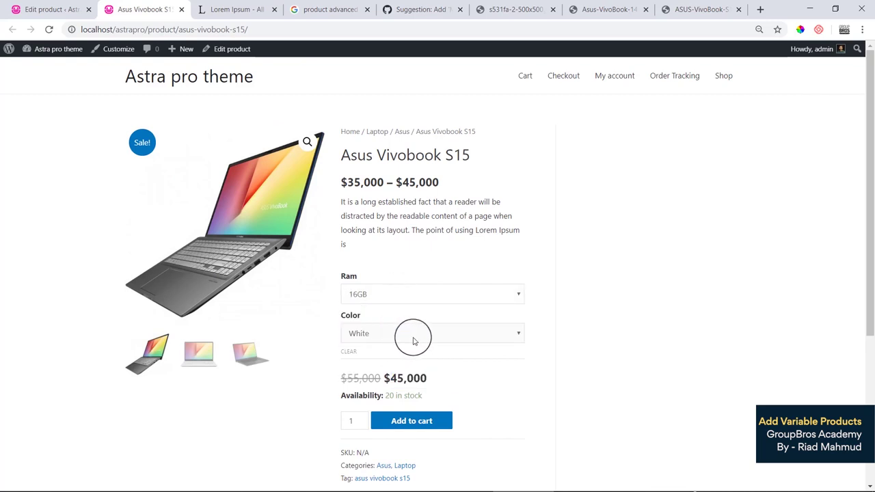
pyautogui.click(410, 336)
pyautogui.click(400, 380)
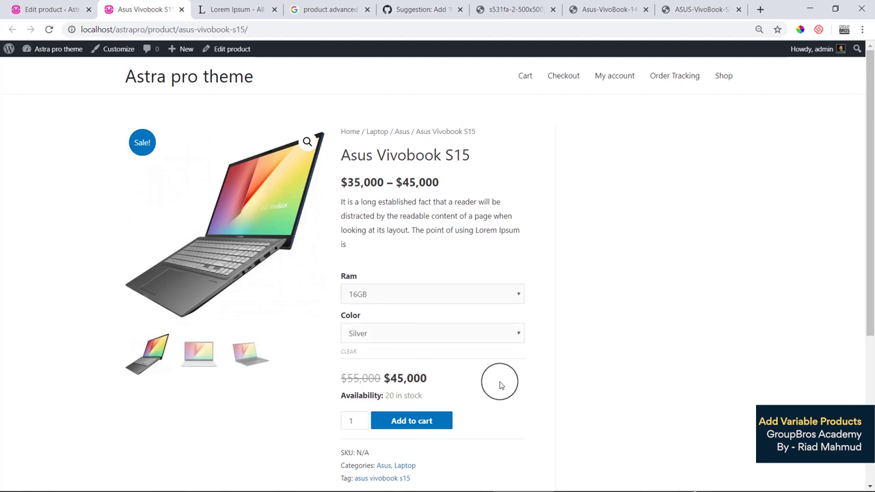
# - Switch the Ram option to 8GB with the Silver color and check that variation's price and availability
pyautogui.click(392, 295)
pyautogui.click(393, 330)
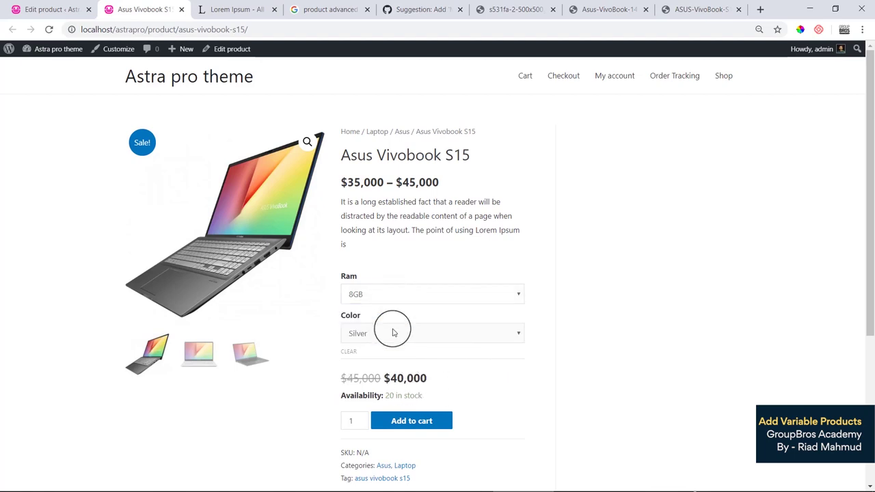
pyautogui.moveTo(388, 380); pyautogui.dragTo(406, 378)
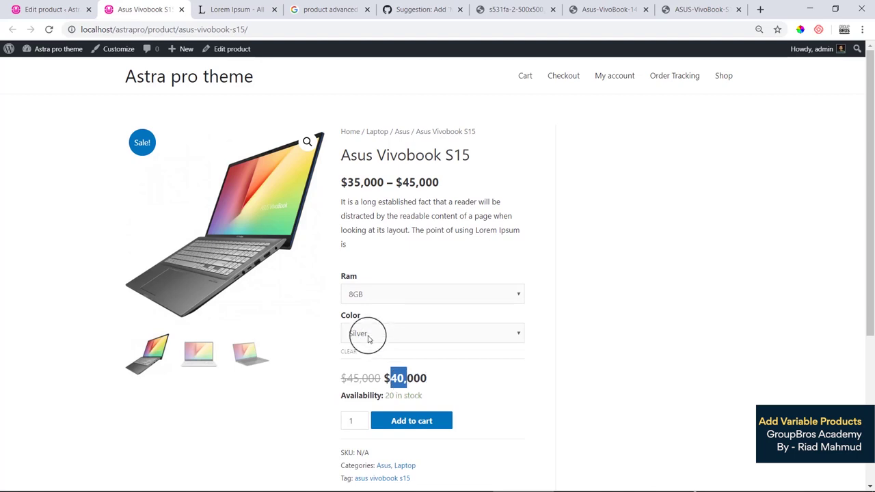
pyautogui.click(362, 294)
pyautogui.click(370, 332)
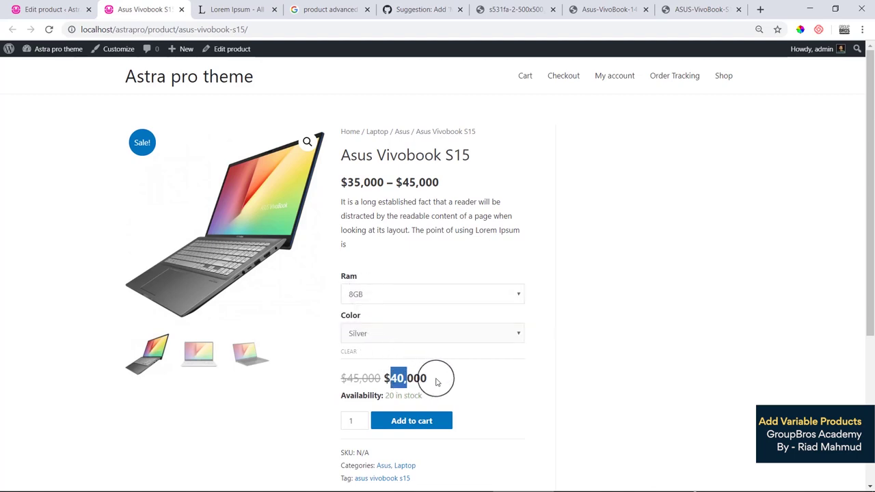
pyautogui.click(410, 378)
pyautogui.moveTo(384, 379); pyautogui.dragTo(453, 382)
pyautogui.click(462, 388)
pyautogui.scroll(-2, 444, 355)
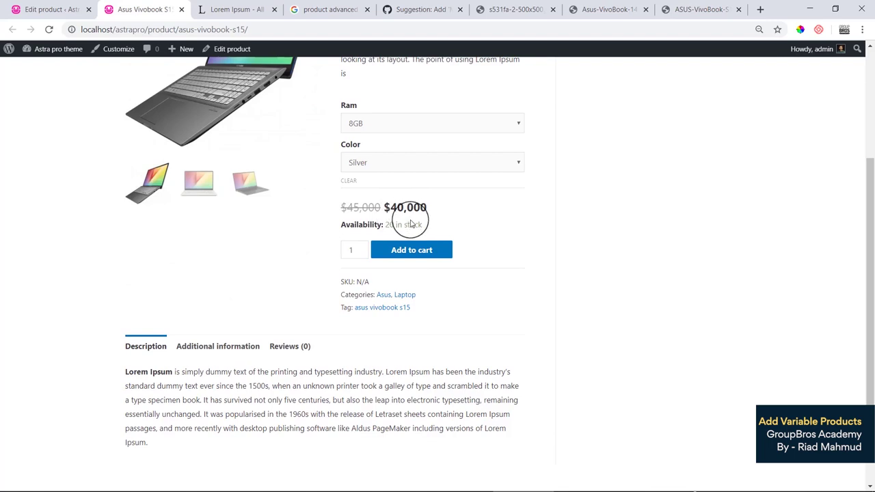
pyautogui.scroll(2, 390, 231)
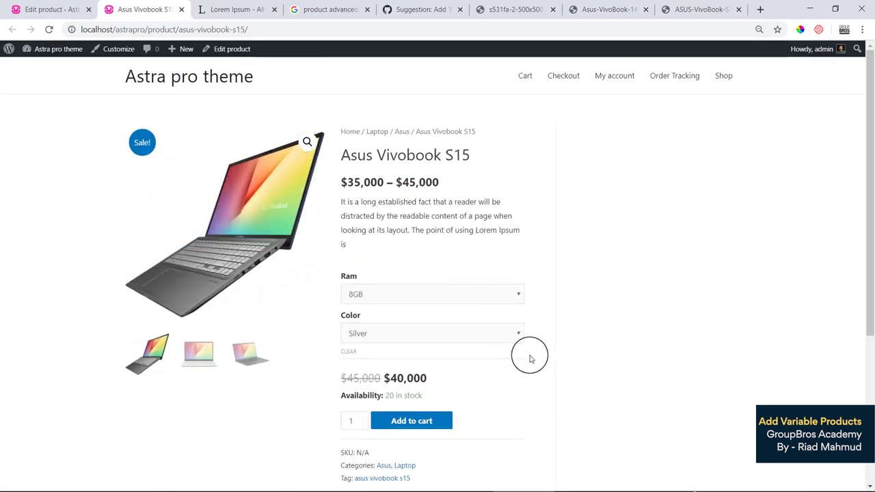
# - Return to the product editor and review the list of Ram and Color variations
pyautogui.click(46, 10)
pyautogui.scroll(-3, 368, 235)
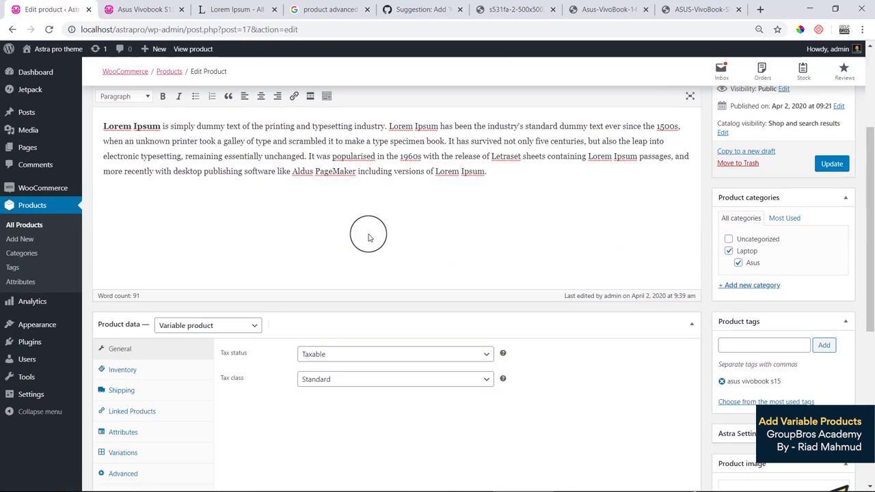
pyautogui.scroll(-3, 368, 236)
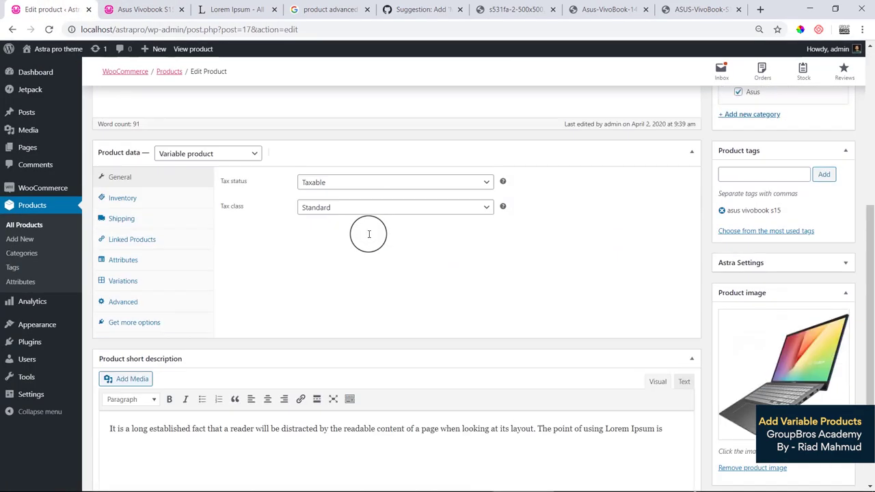
pyautogui.click(148, 284)
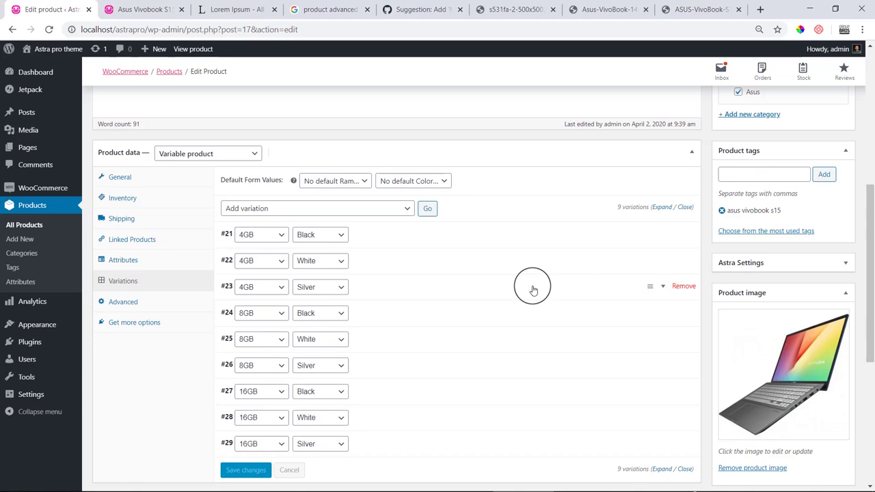
pyautogui.scroll(-4, 540, 293)
pyautogui.scroll(5, 540, 335)
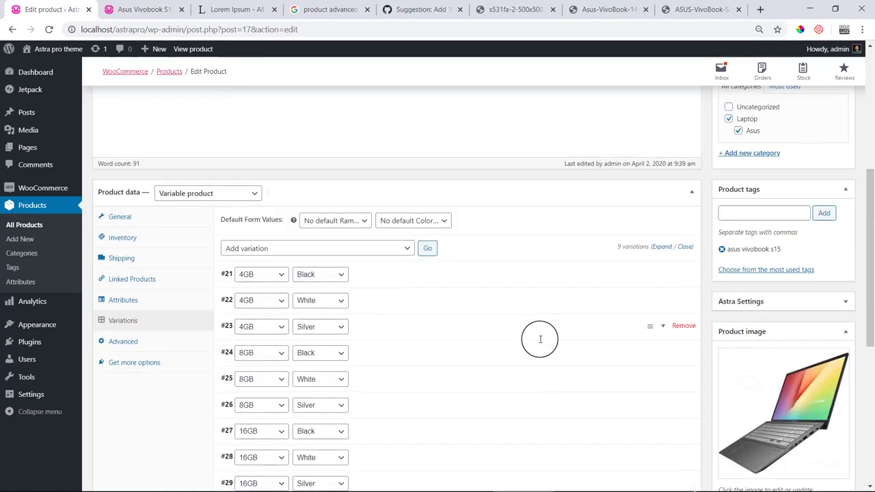
pyautogui.scroll(5, 539, 339)
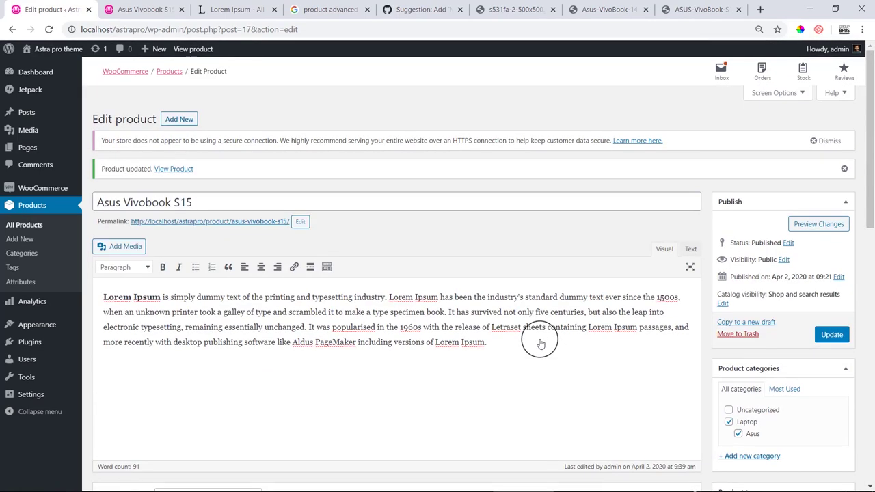